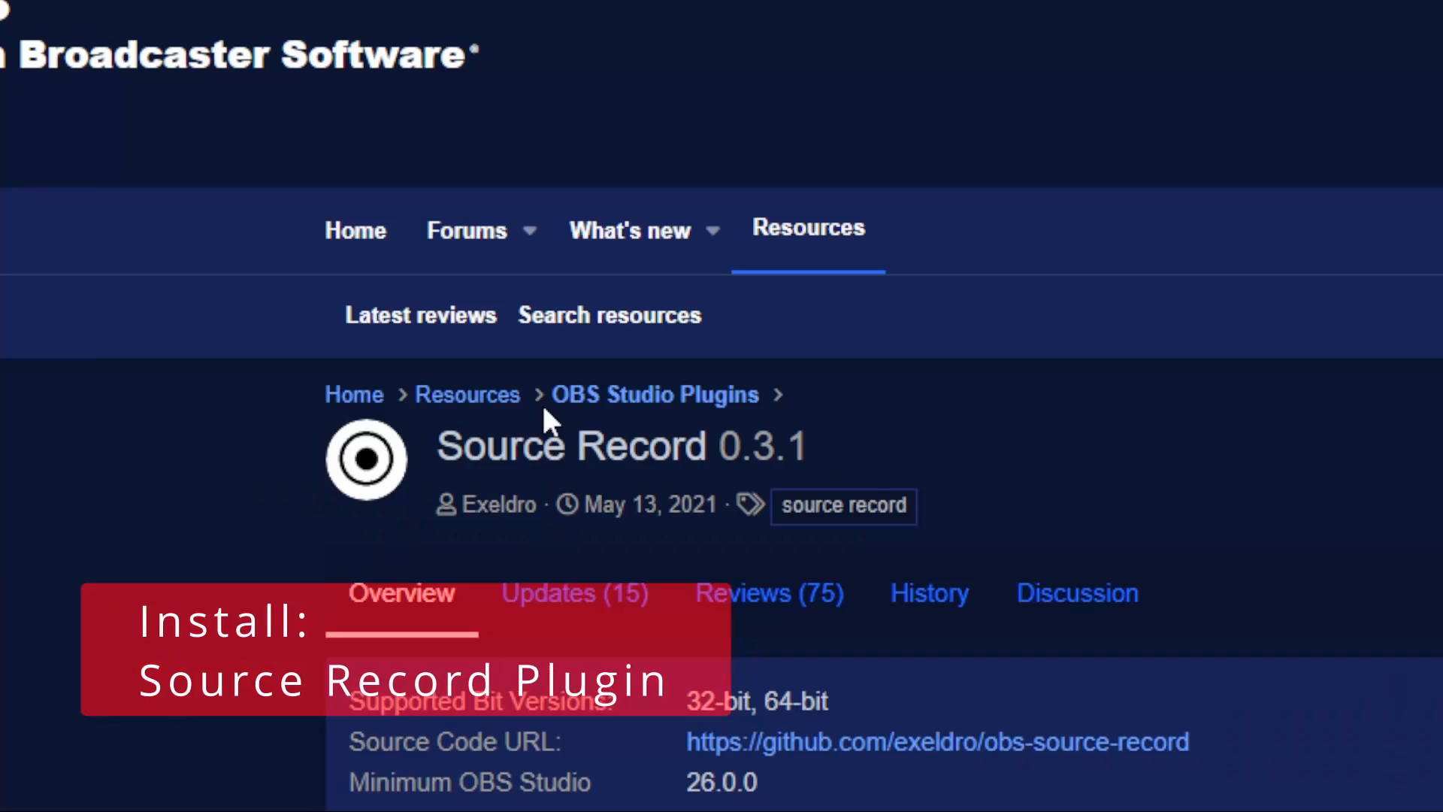
Download the Source Record 0.3.1 plugin and extract its archive into the C:\obs-studio folder.
{"action": "scroll", "coordinate": [739, 410], "scroll_direction": "down", "scroll_amount": 1}
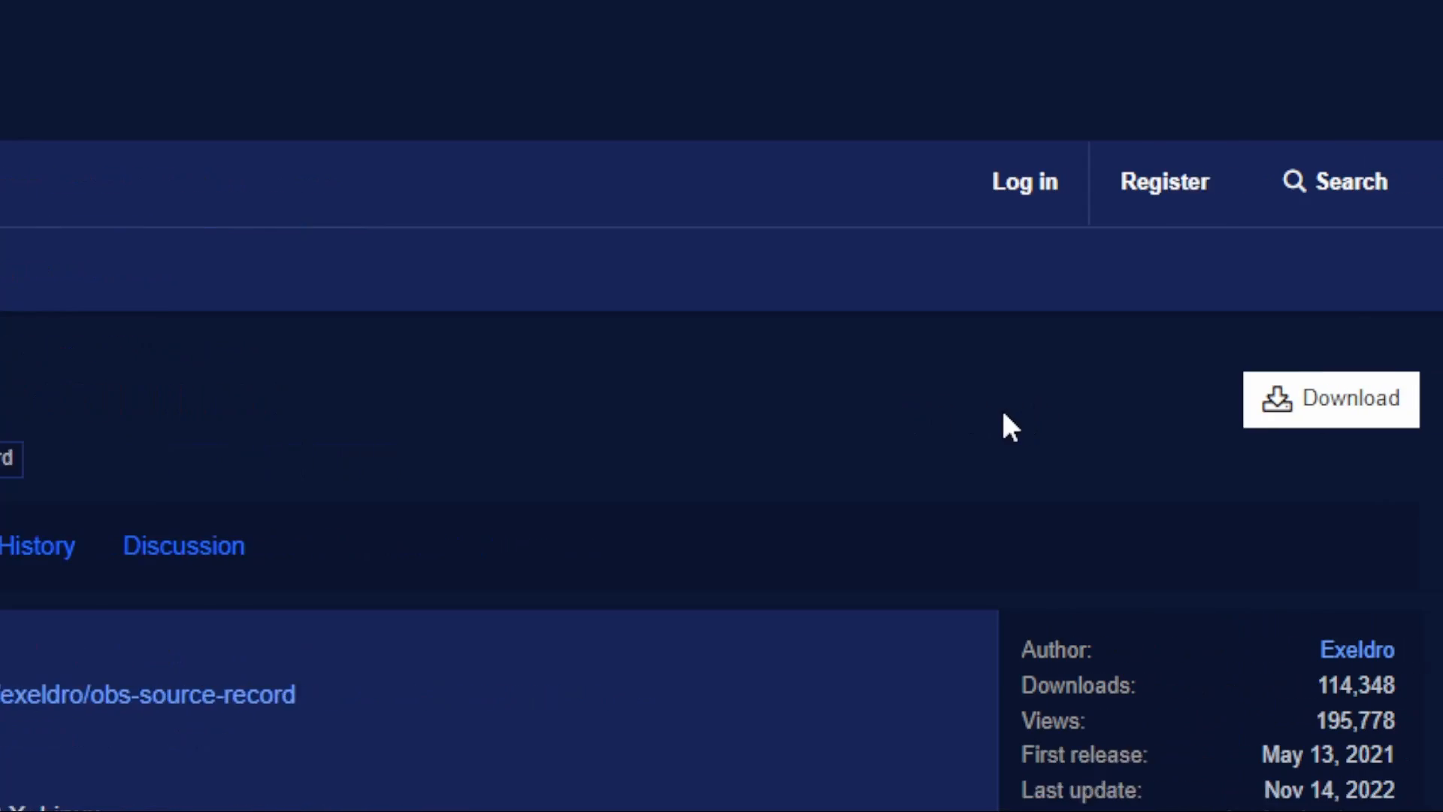
{"action": "left_click", "coordinate": [903, 412]}
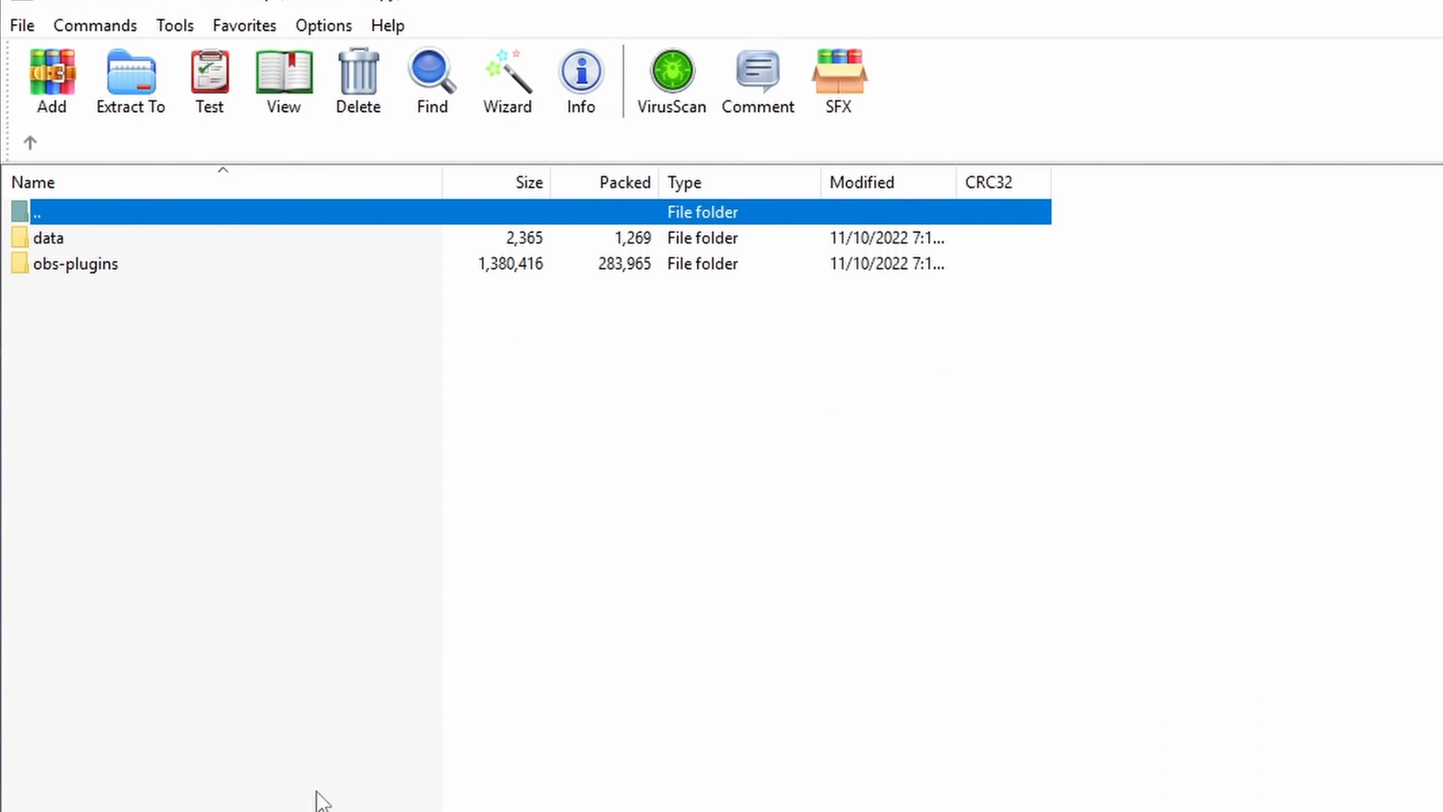
{"action": "left_click", "coordinate": [126, 97]}
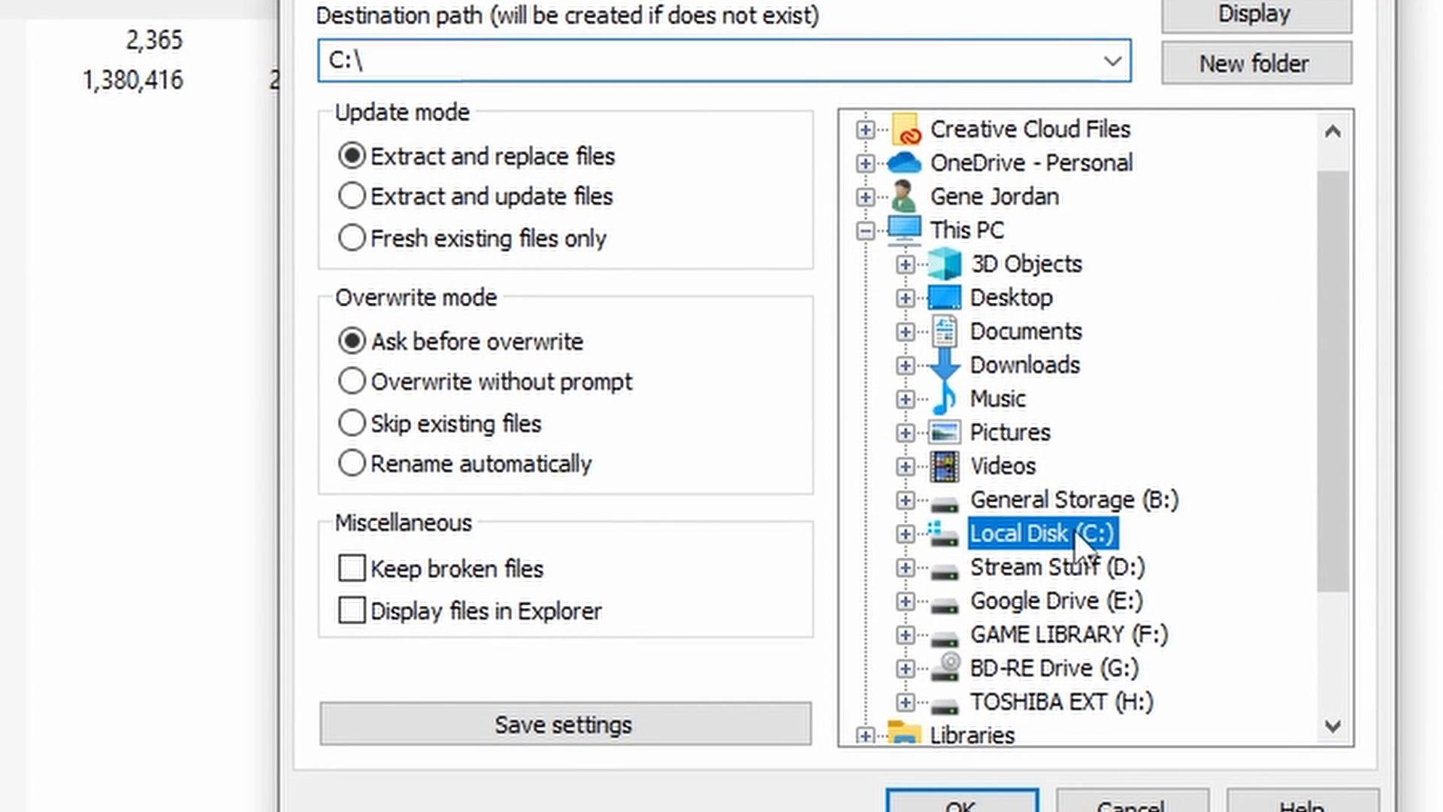
{"action": "double_click", "coordinate": [1073, 529]}
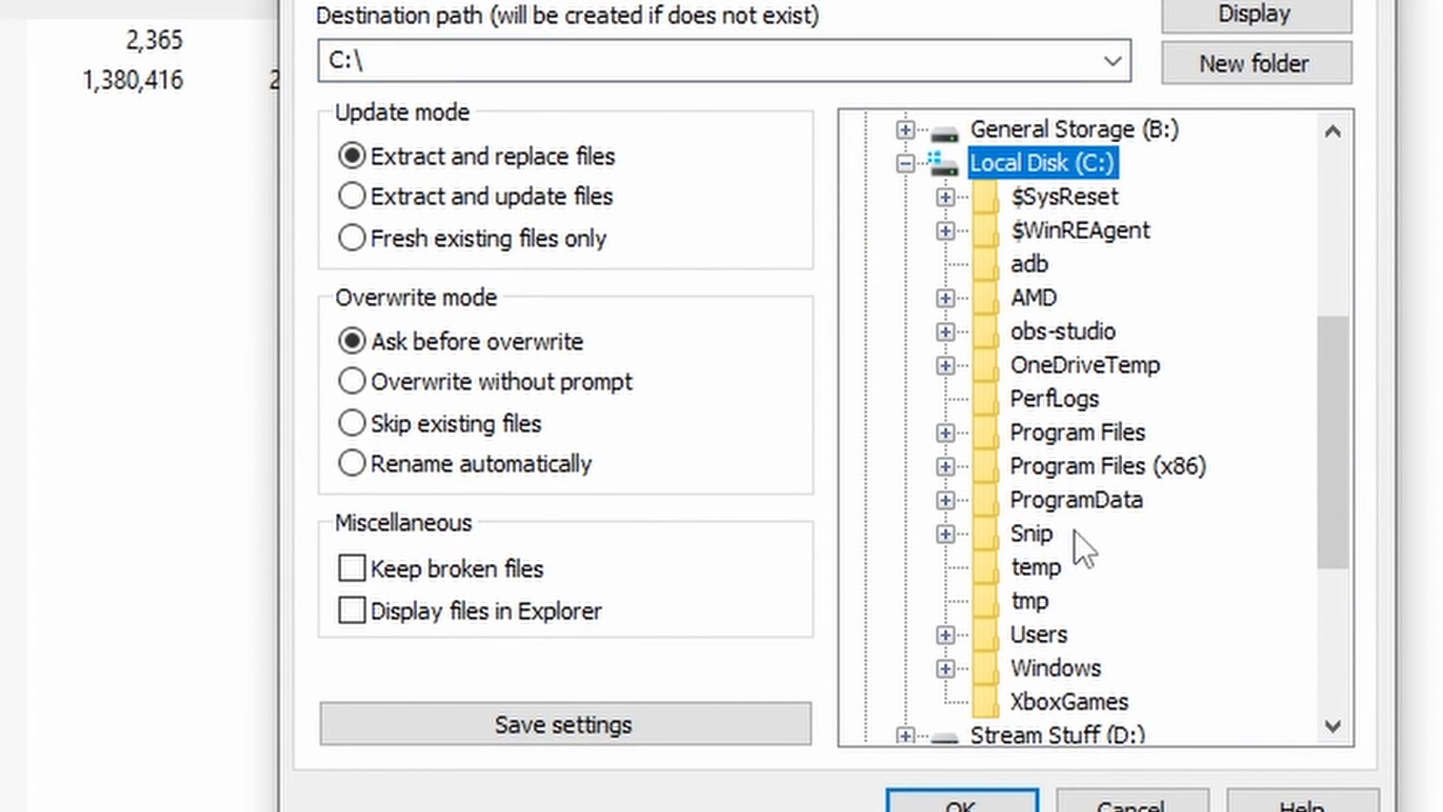
{"action": "double_click", "coordinate": [1065, 323]}
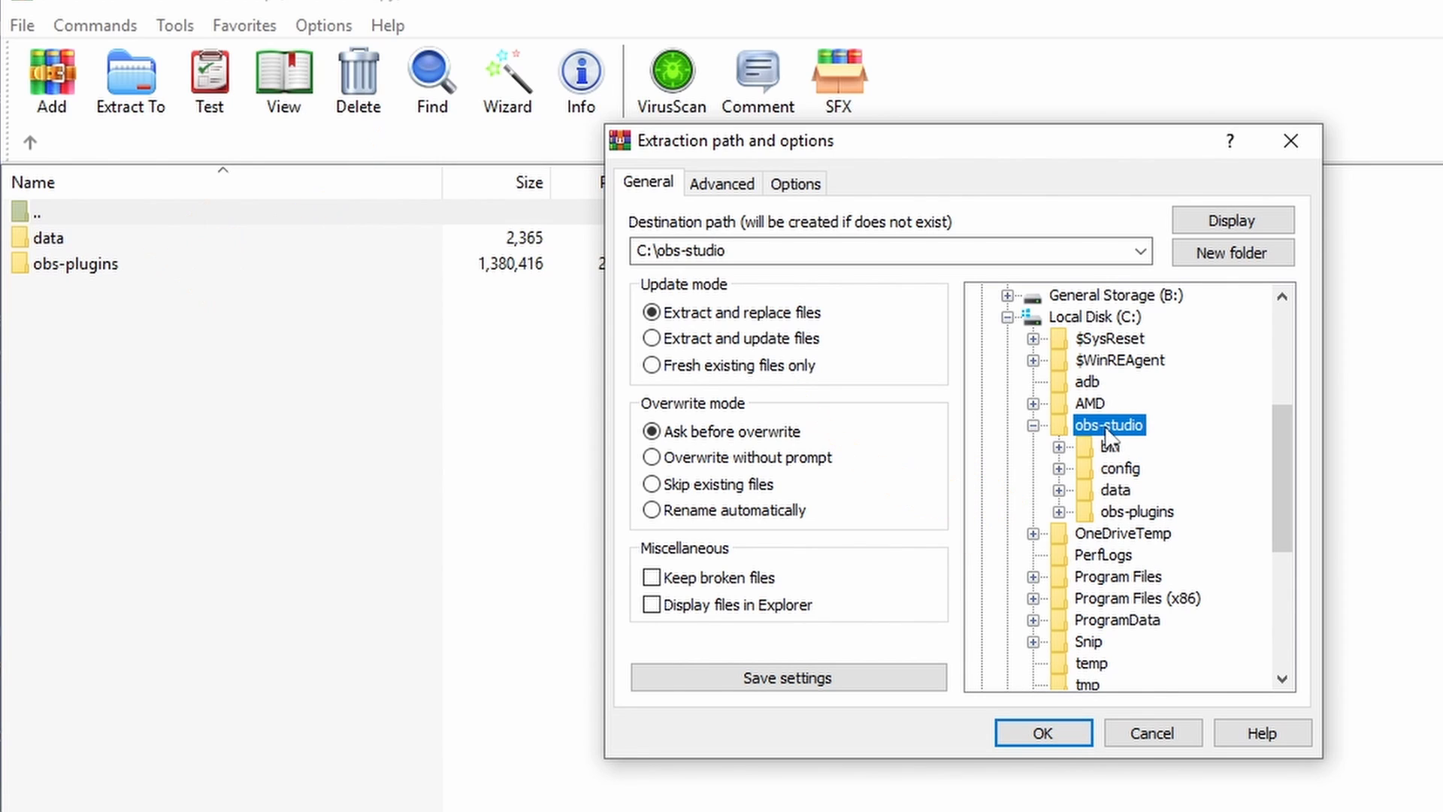
{"action": "left_click", "coordinate": [1034, 718]}
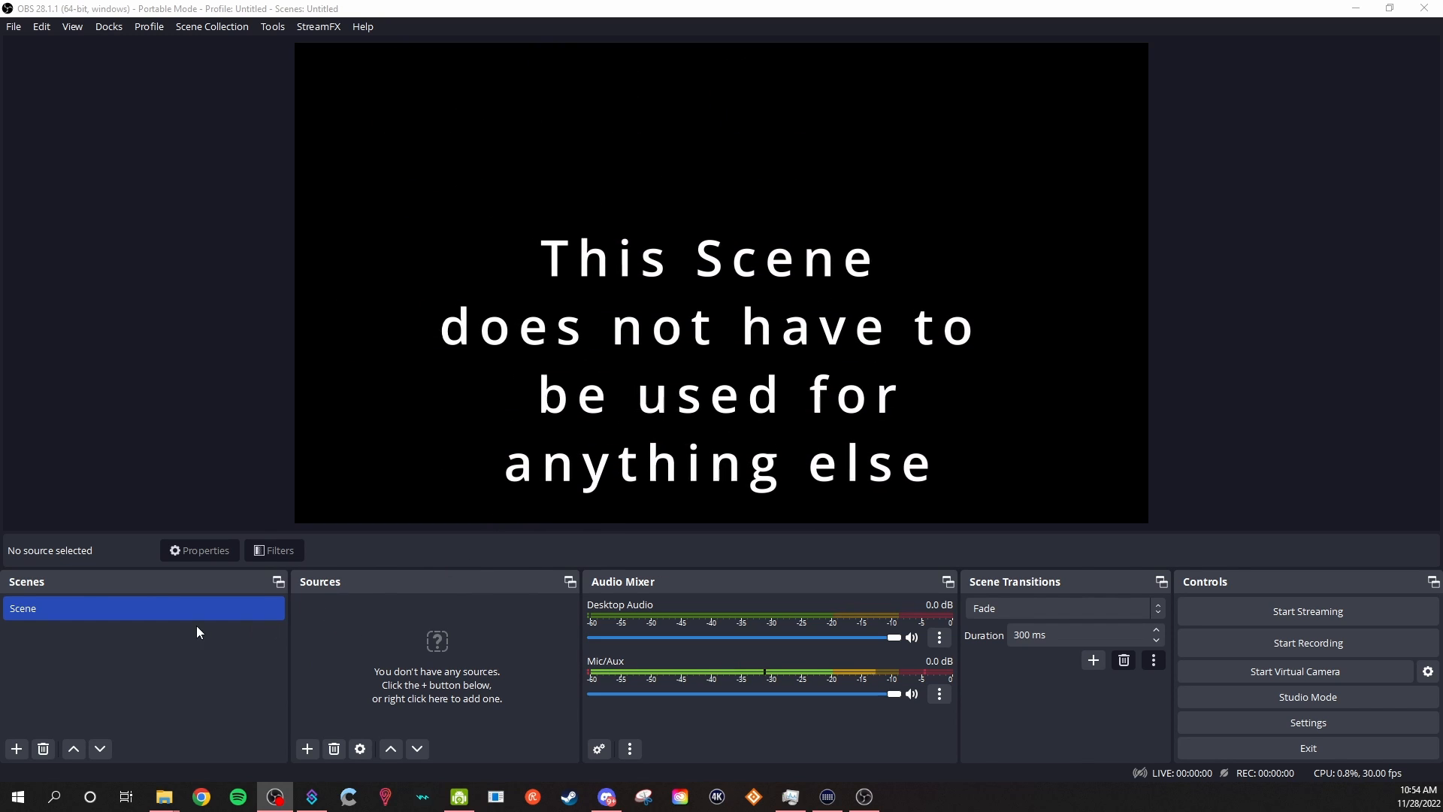
Add a Video Capture Device source named Webcam to the scene and choose its capture device.
{"action": "left_click", "coordinate": [311, 746]}
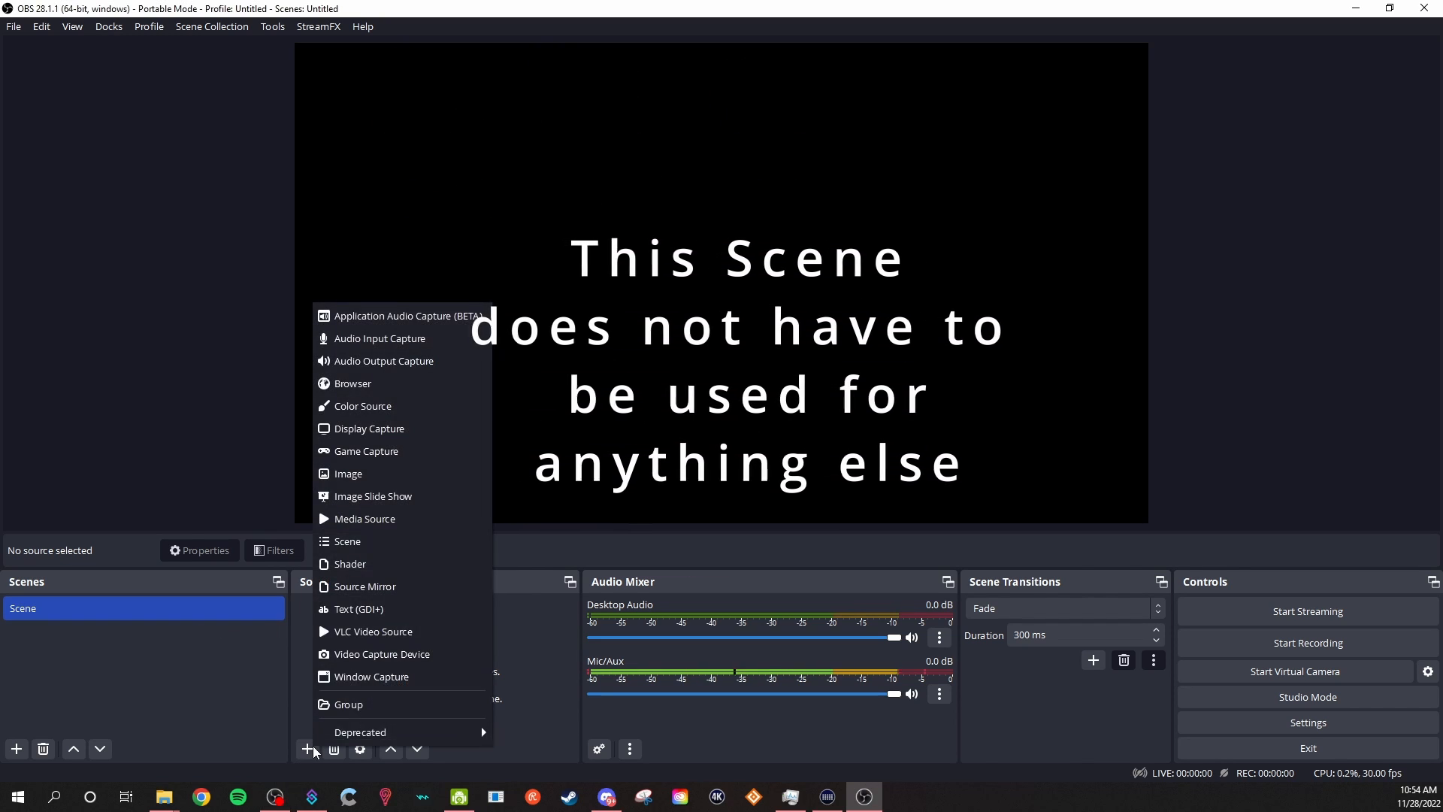
{"action": "left_click", "coordinate": [375, 654]}
{"action": "type", "text": "W"}
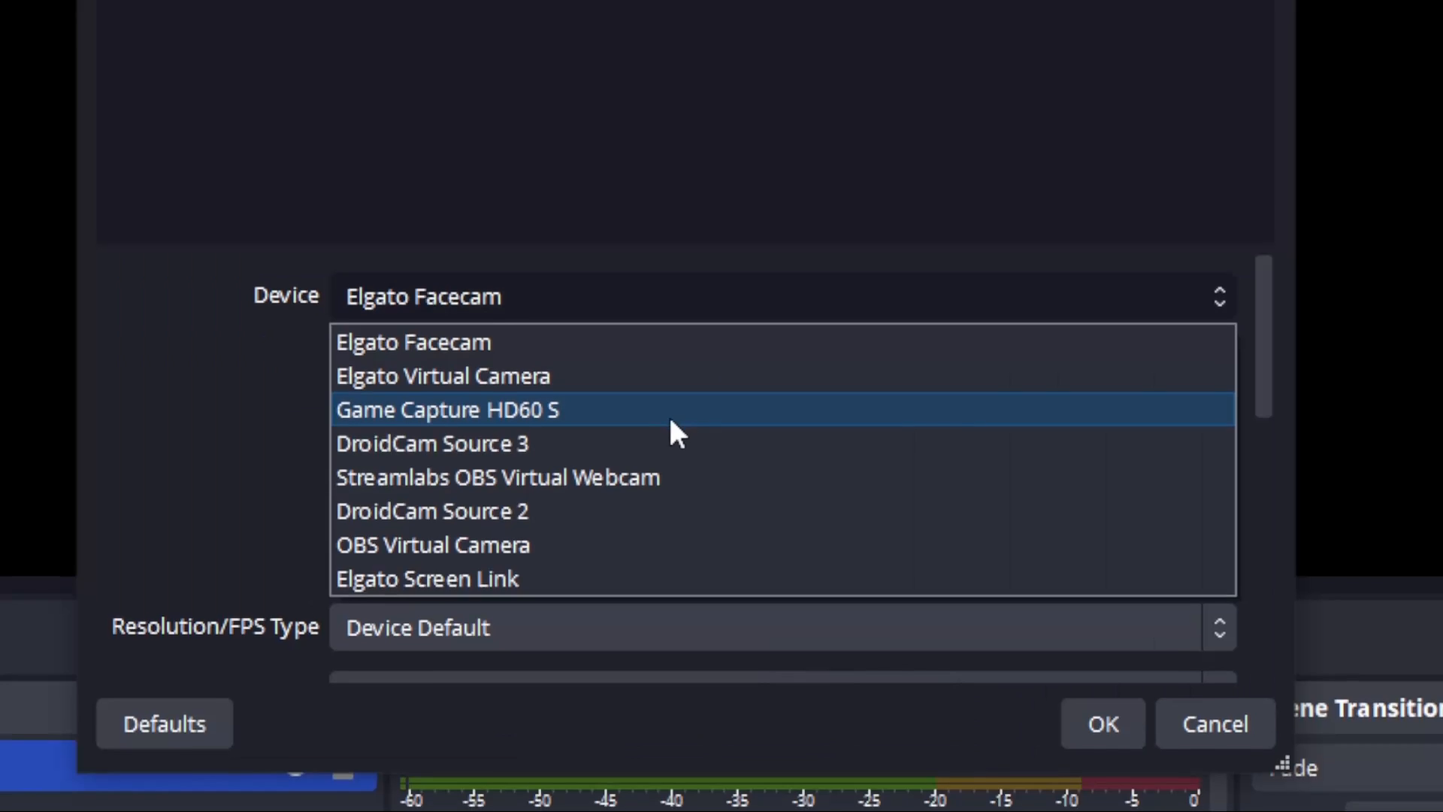
{"action": "left_click", "coordinate": [664, 413]}
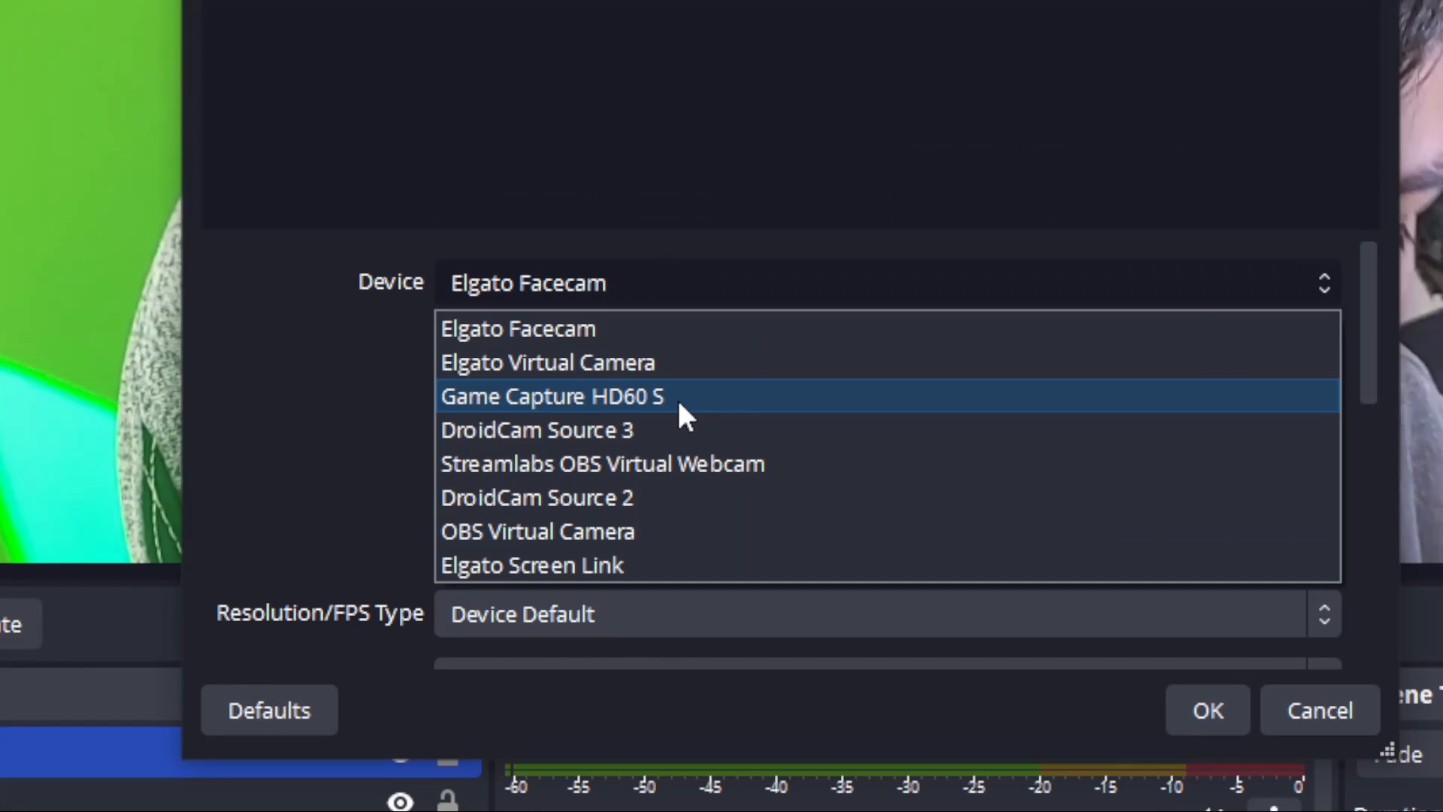
Add a Video Capture Device source named HD60S using the Game Capture HD60 S device and order it below Webcam.
{"action": "left_click", "coordinate": [677, 396]}
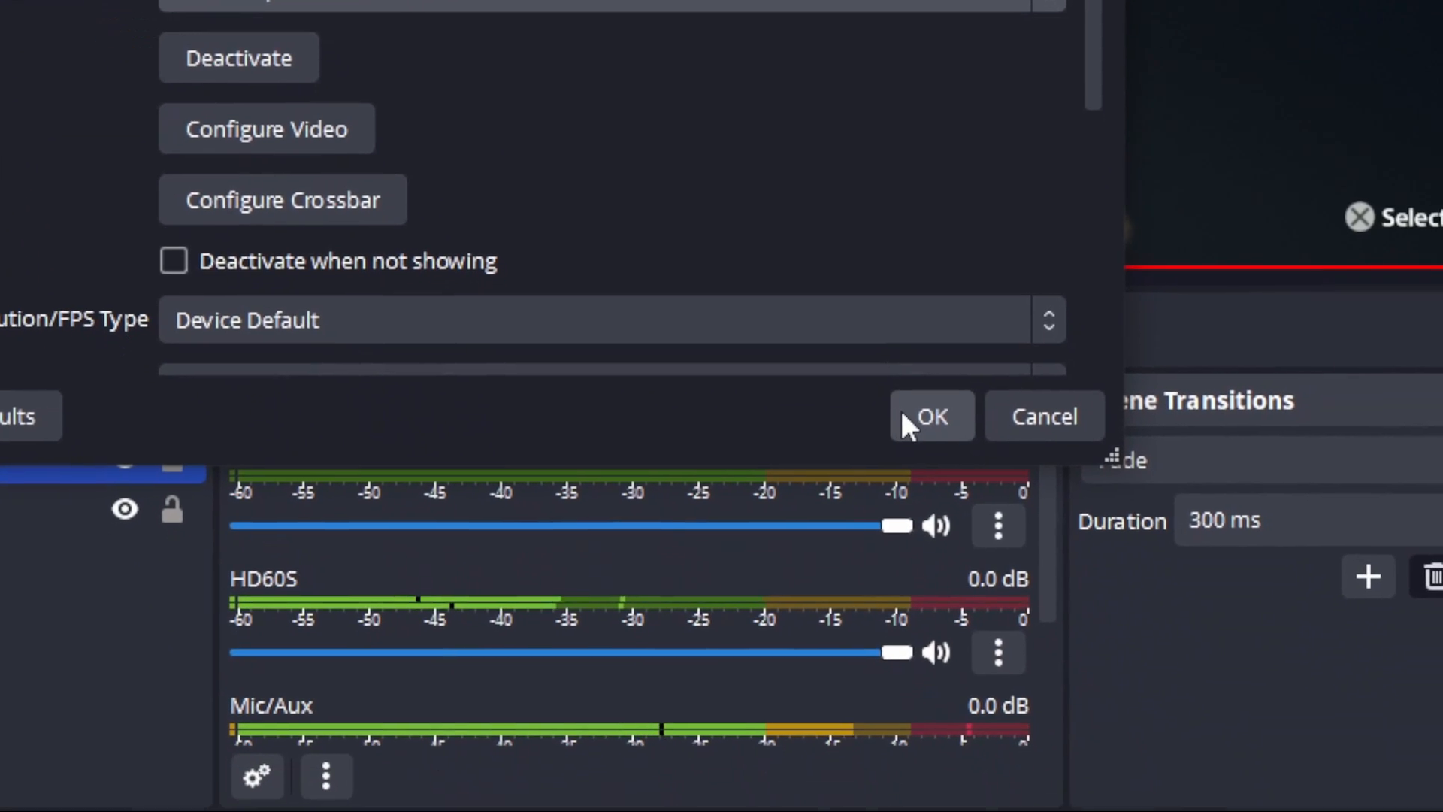
{"action": "left_click", "coordinate": [1134, 766]}
{"action": "left_click_drag", "start_coordinate": [373, 644], "coordinate": [373, 601]}
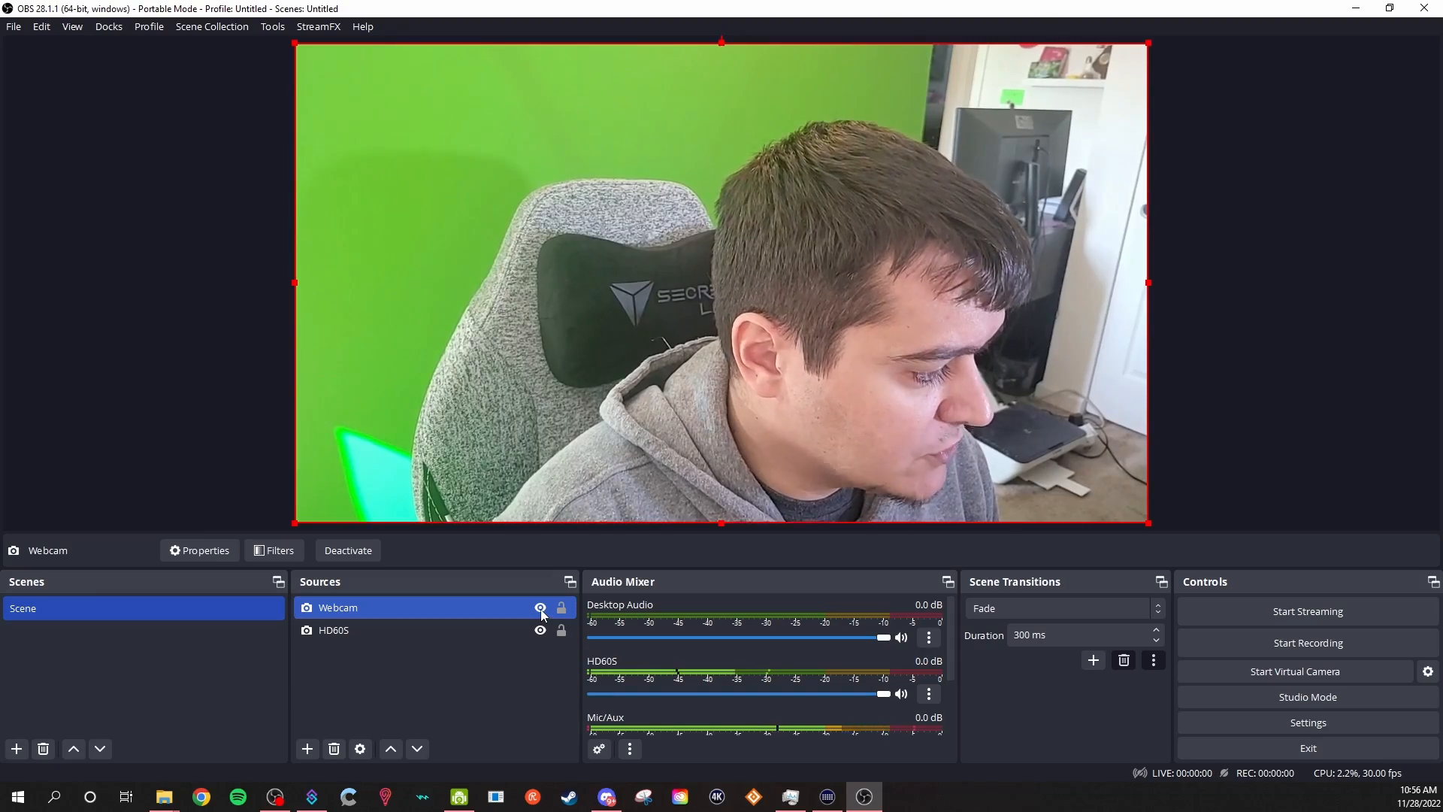
Hide the Webcam source and crop the HD60S source by 656 px on both its left and right sides.
{"action": "left_click", "coordinate": [540, 609]}
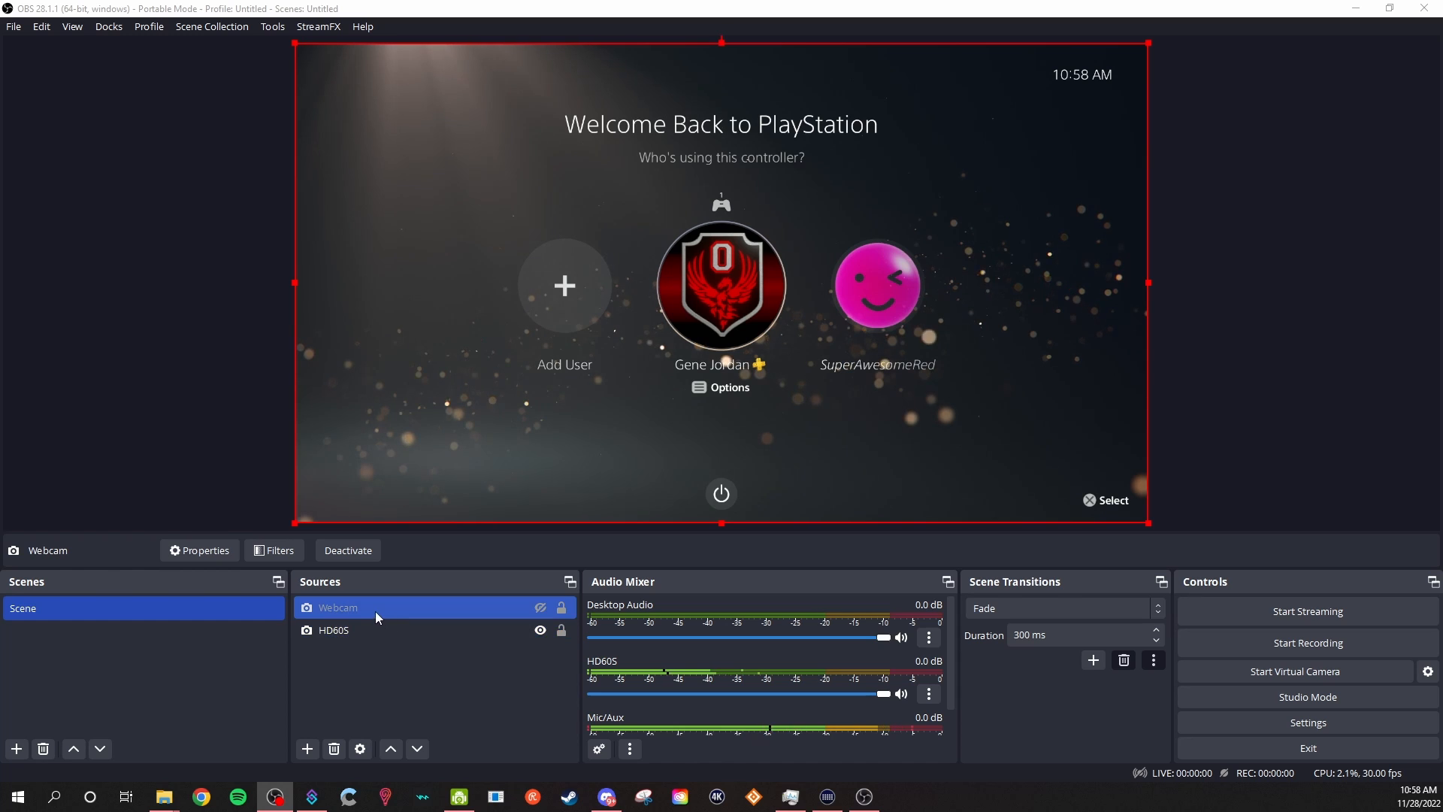
{"action": "right_click", "coordinate": [342, 635]}
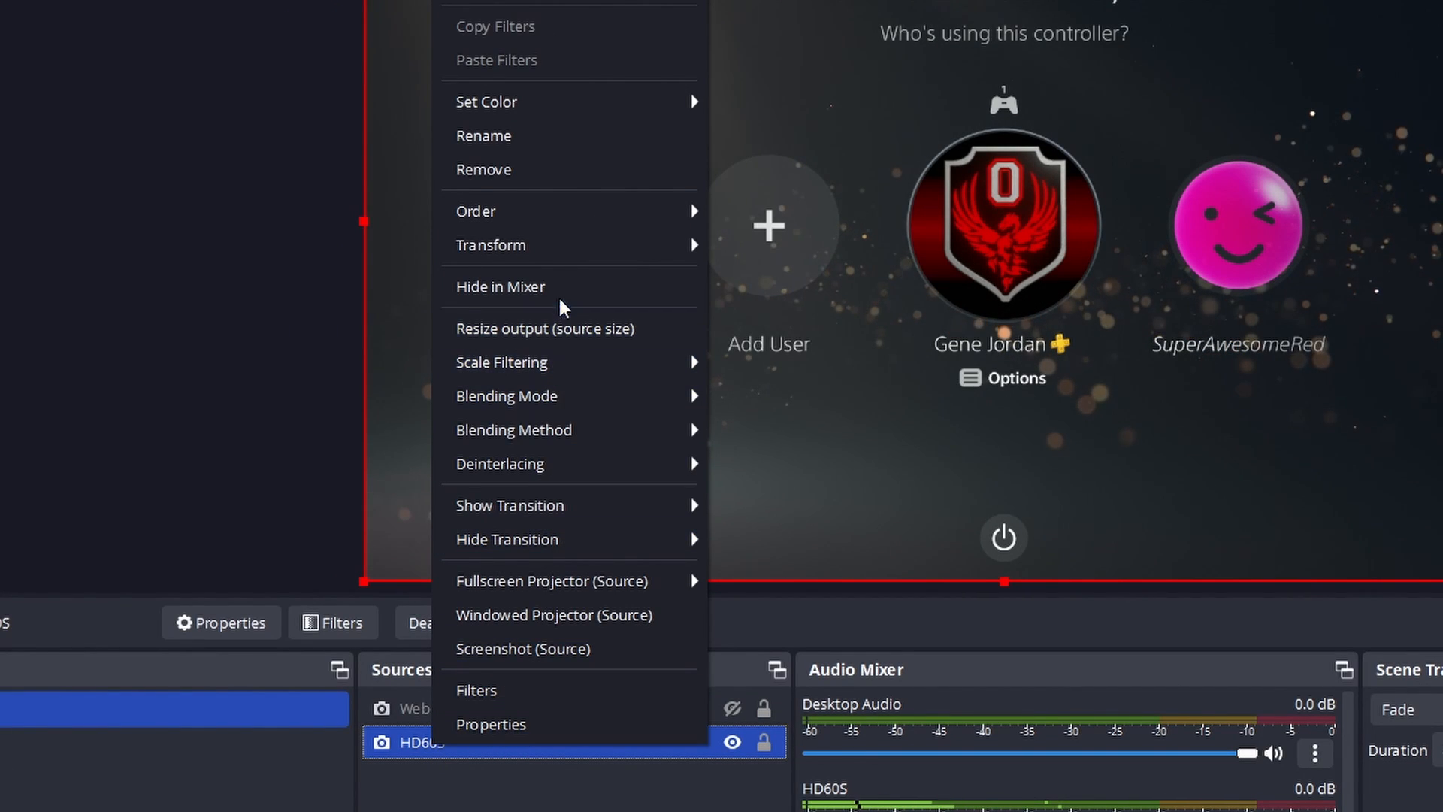
{"action": "mouse_move", "coordinate": [554, 263]}
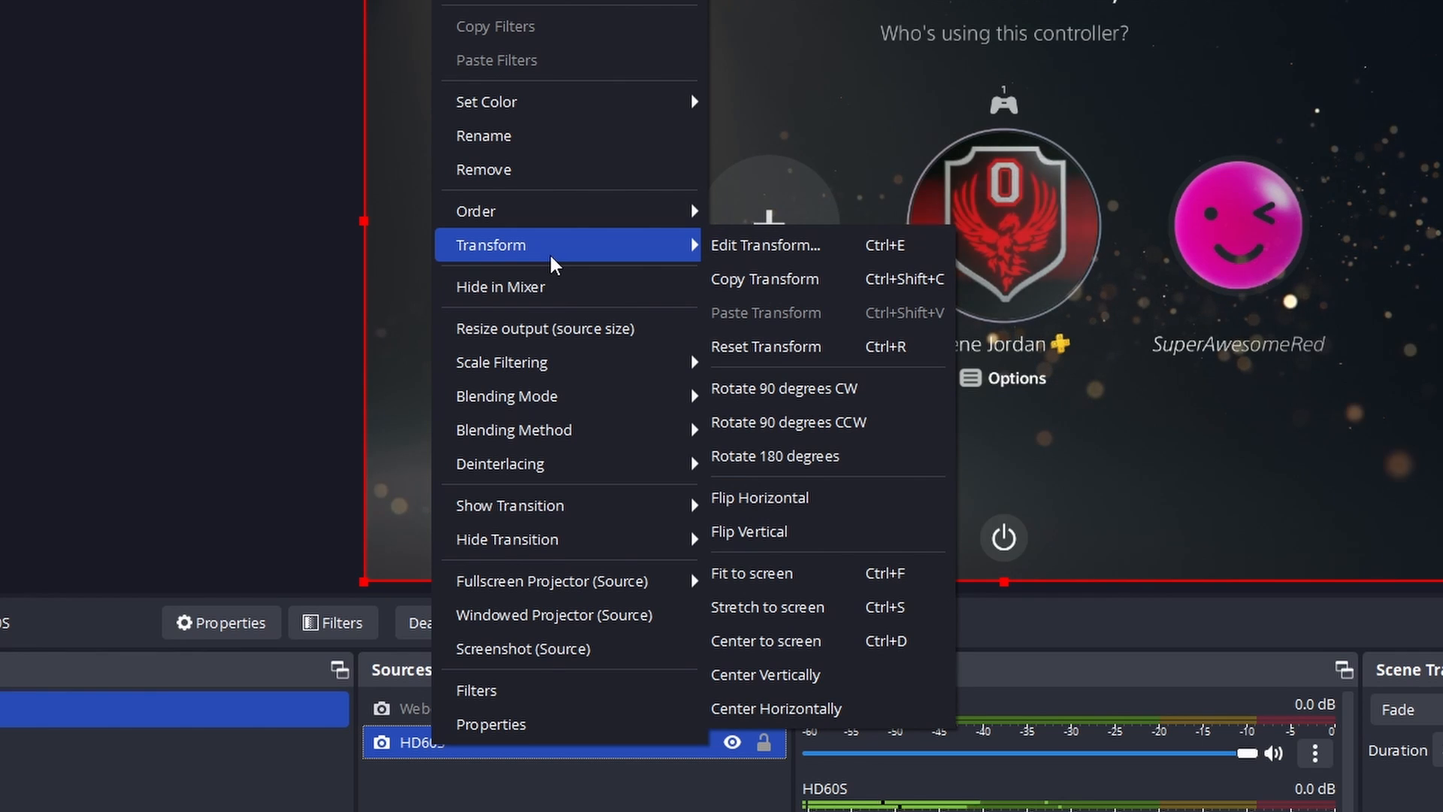
{"action": "left_click", "coordinate": [733, 252]}
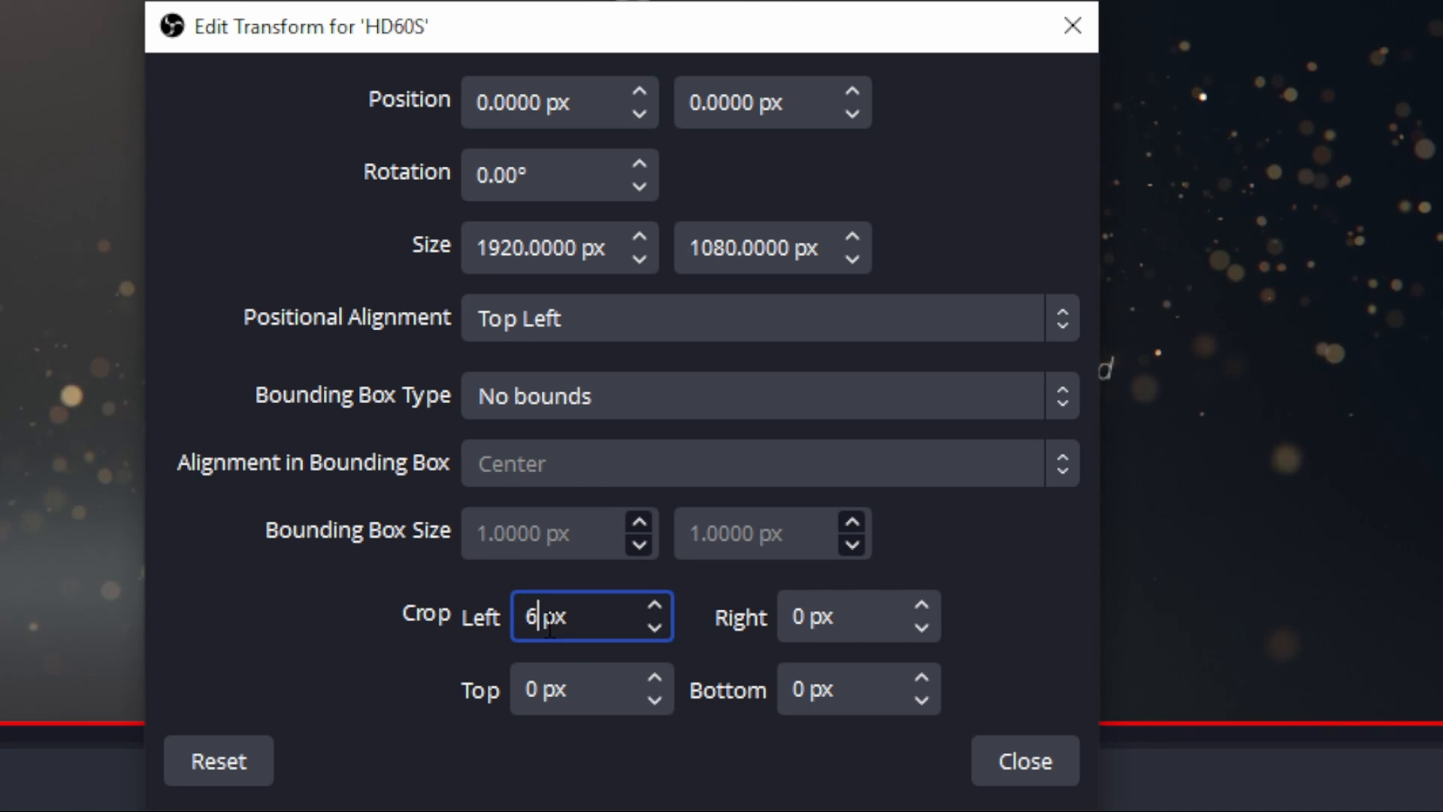
{"action": "type", "text": "56"}
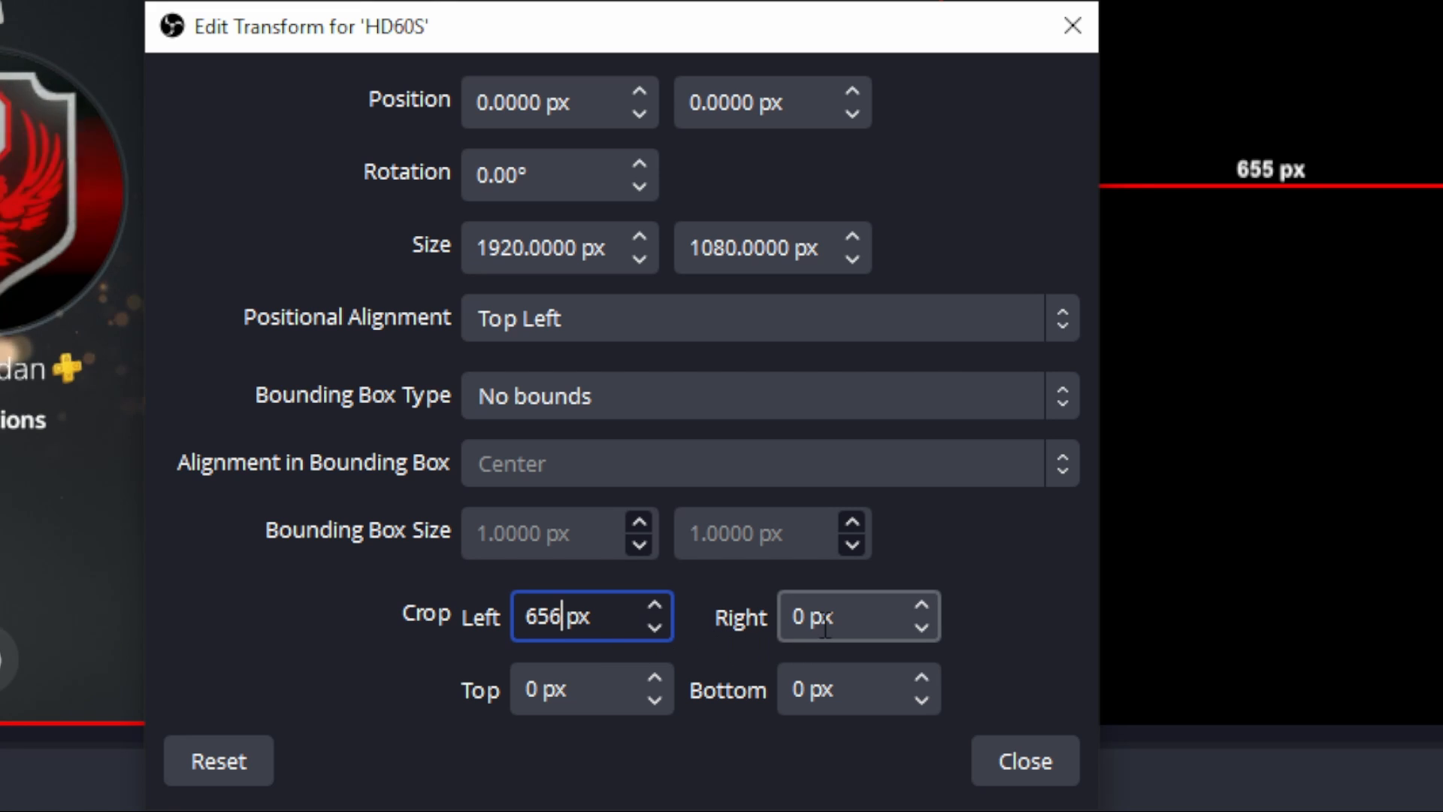
{"action": "key", "text": "Tab"}
{"action": "type", "text": "6"}
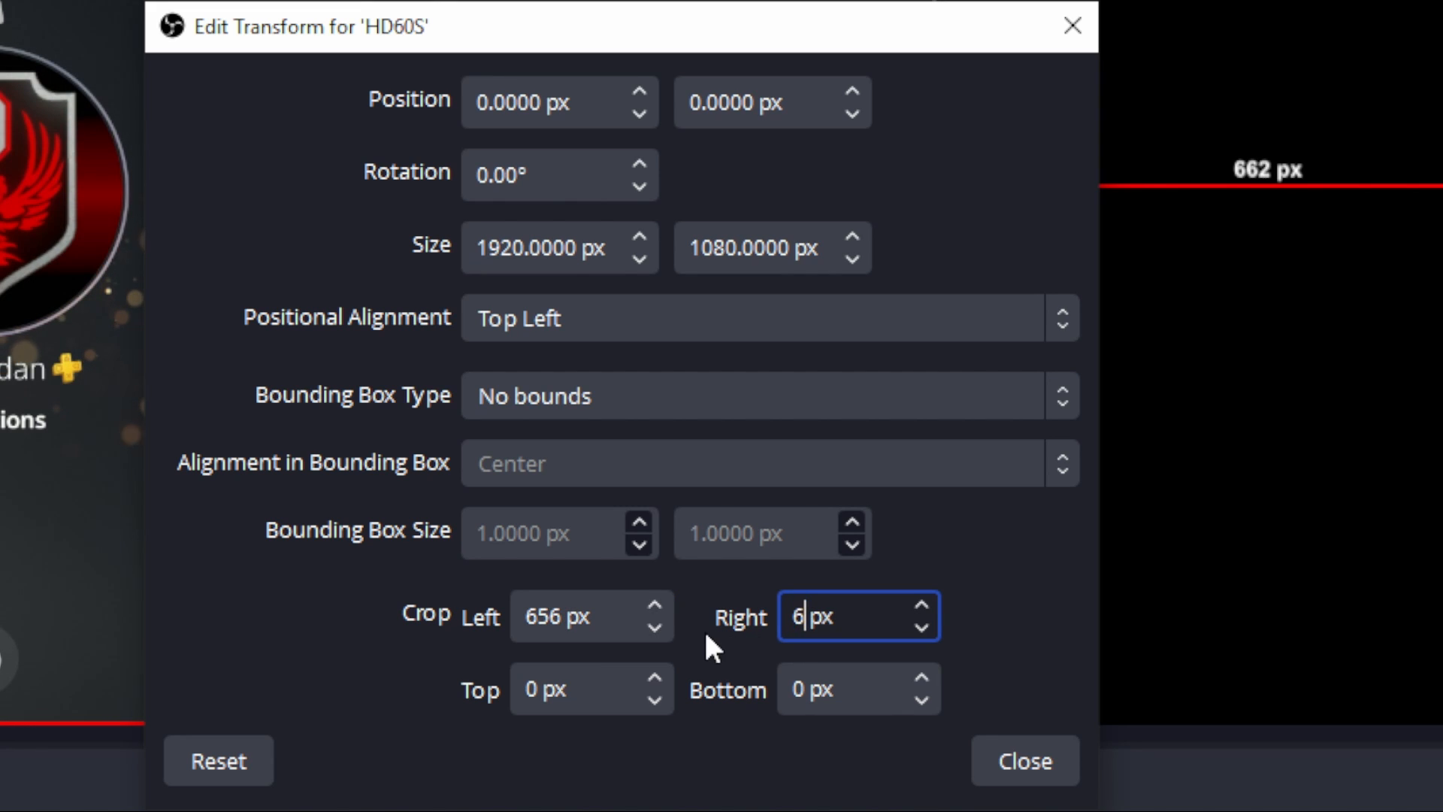
{"action": "type", "text": "56"}
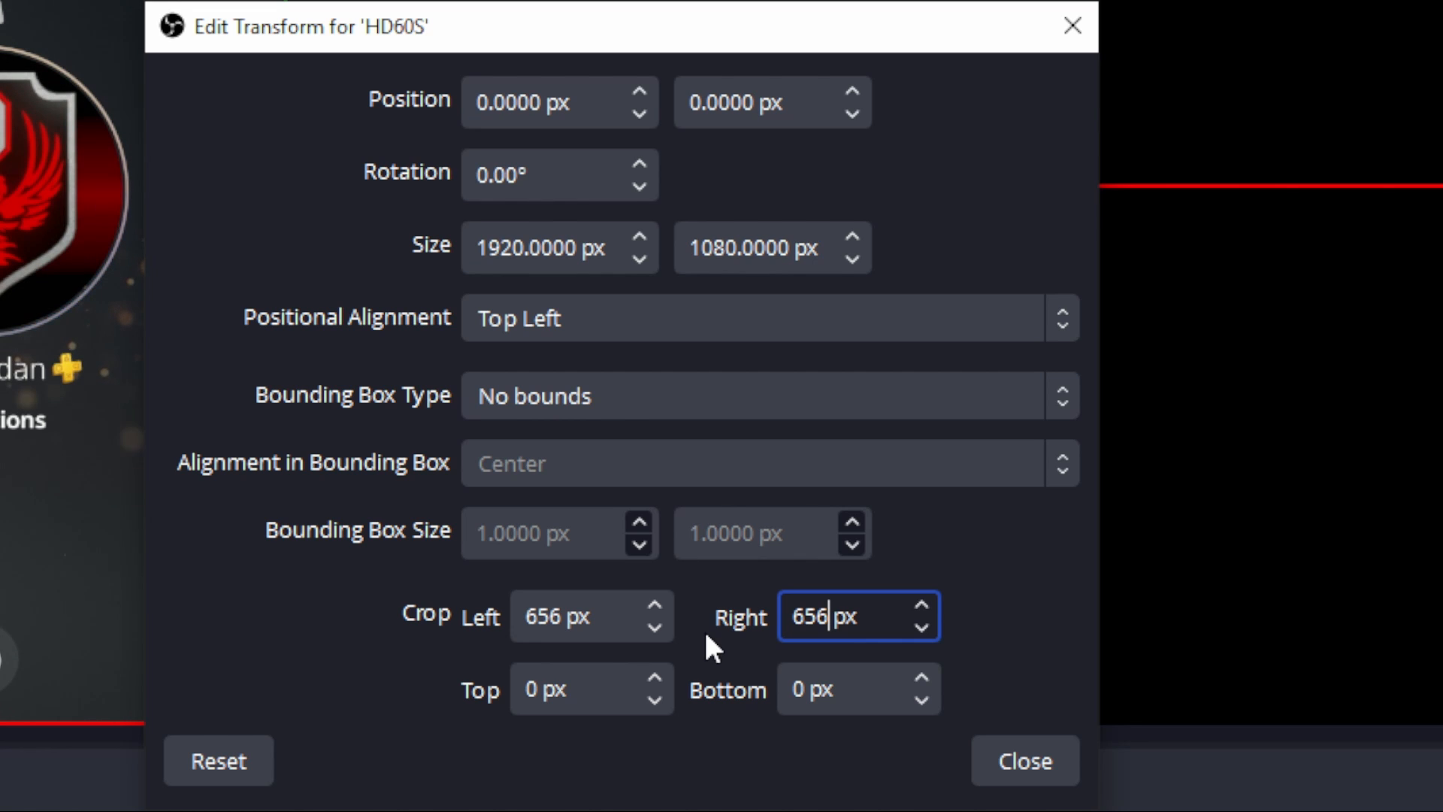
{"action": "left_click", "coordinate": [1025, 760]}
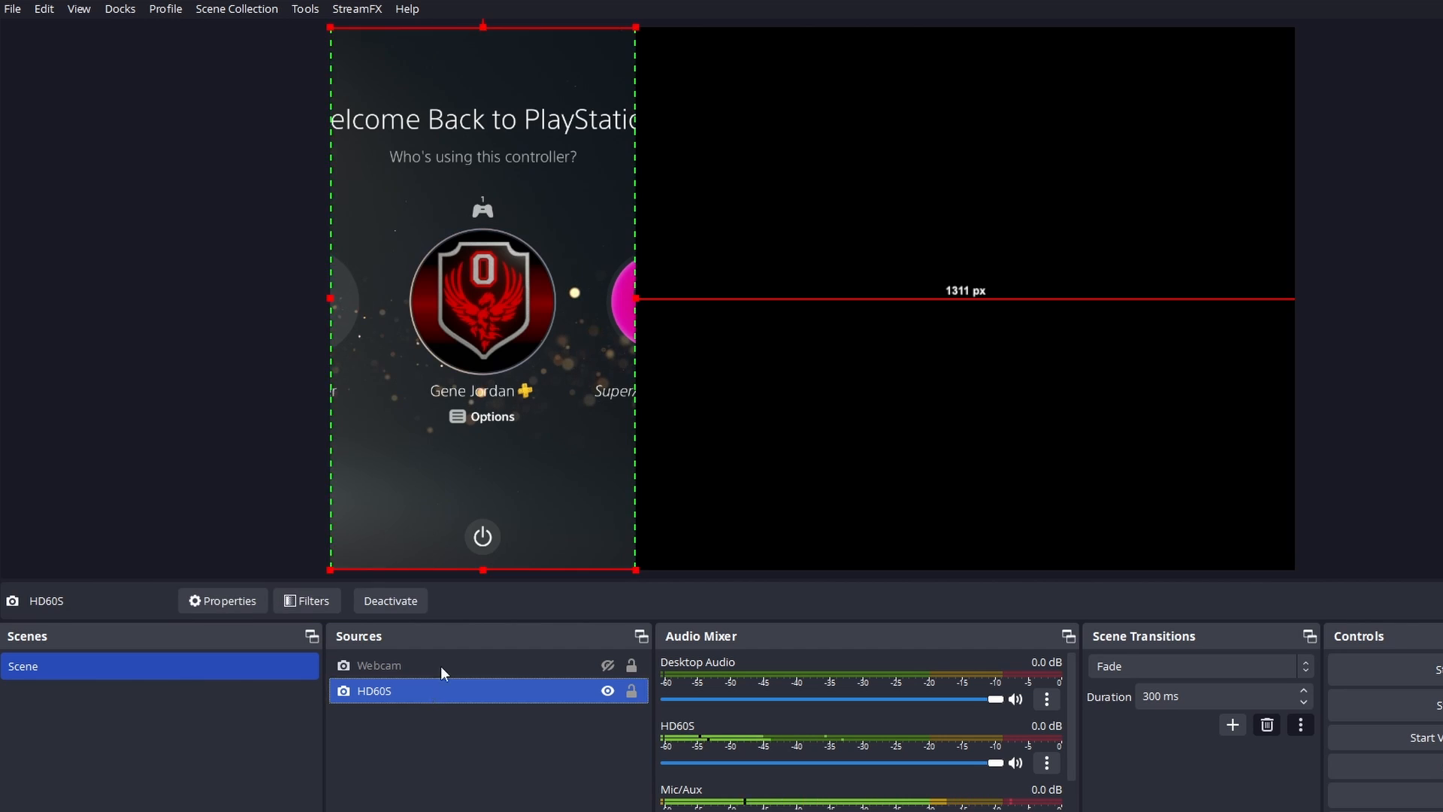
{"action": "left_click_drag", "start_coordinate": [483, 570], "coordinate": [475, 479]}
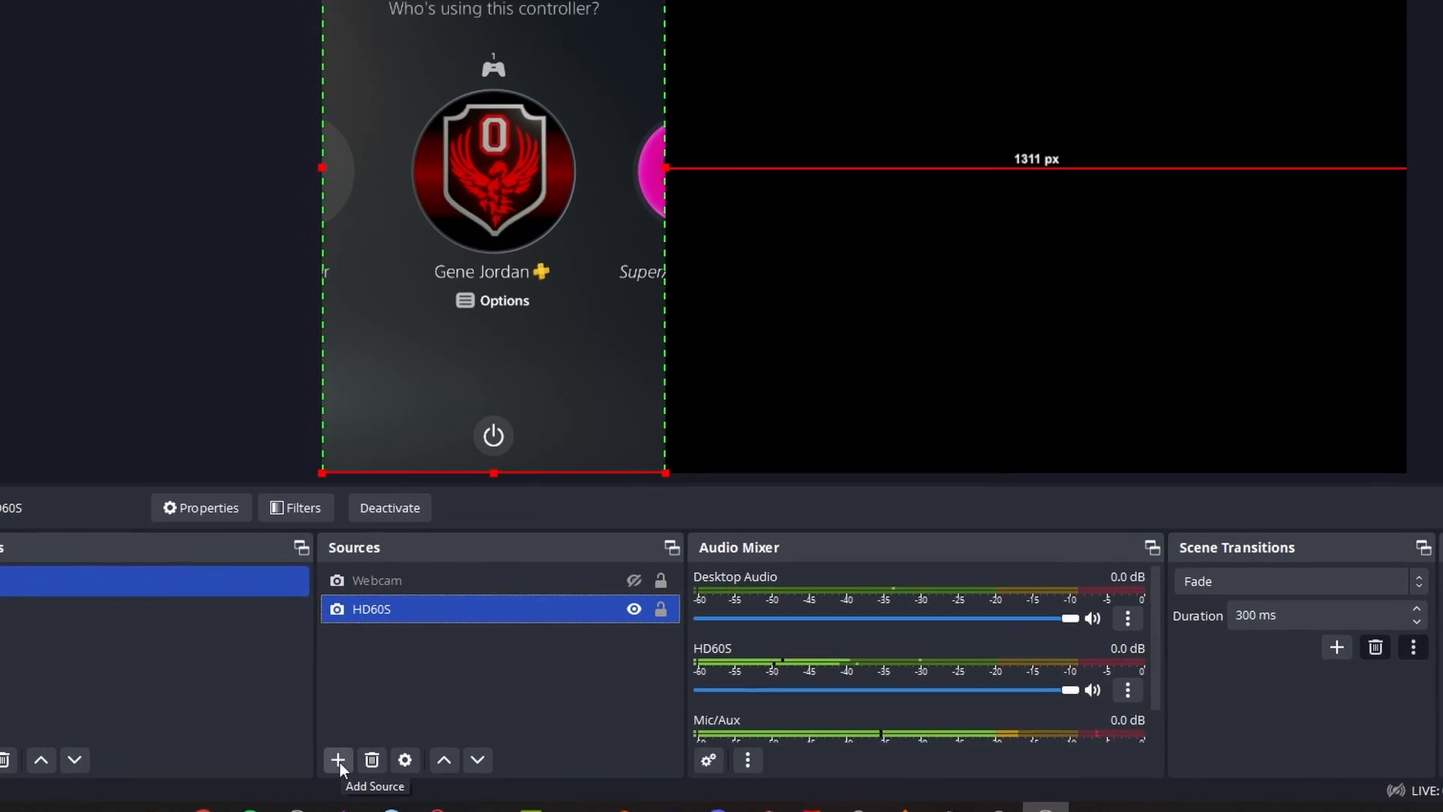
Add a Color Source 608 px wide and 1080 px high and move it below the HD60S source in the order.
{"action": "left_click", "coordinate": [325, 755]}
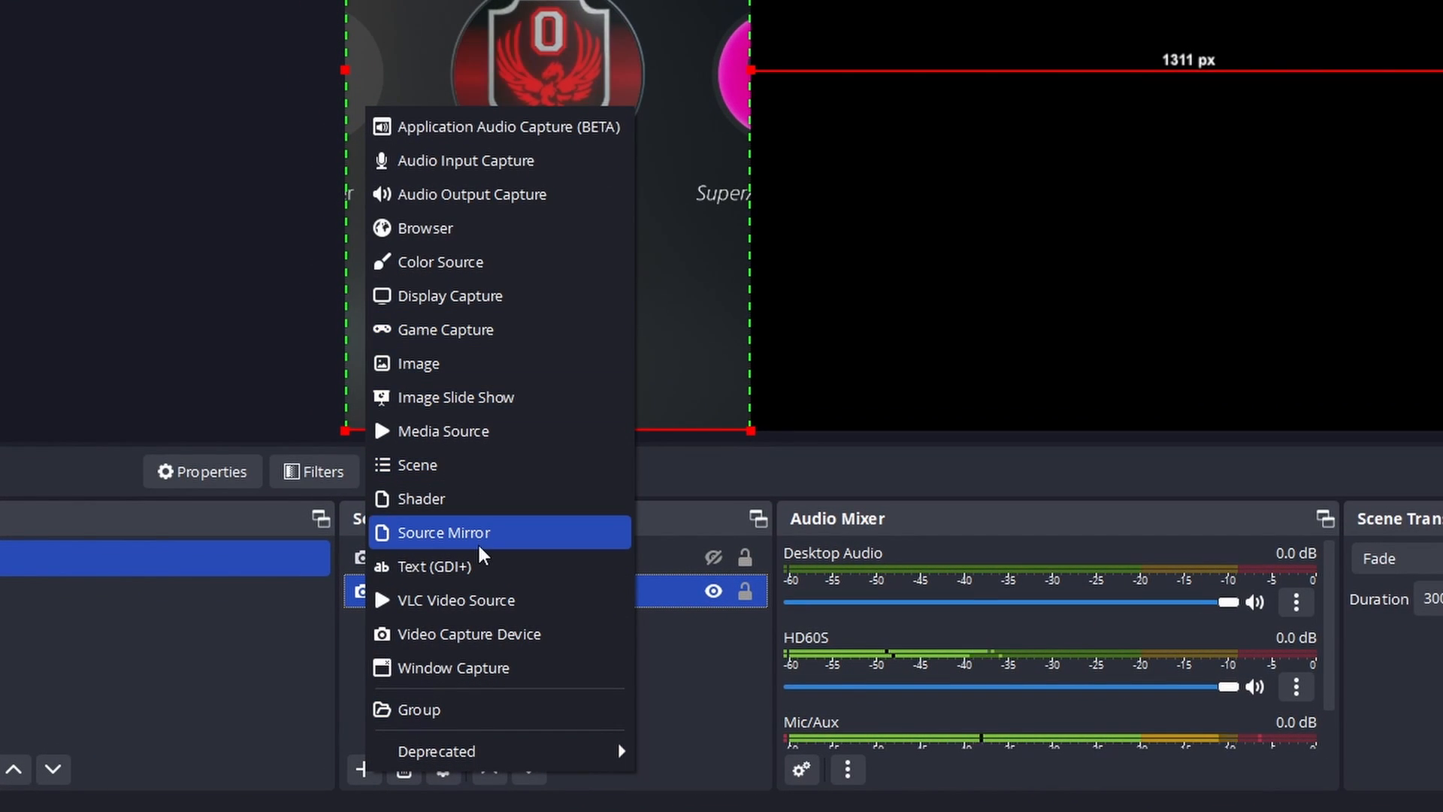
{"action": "left_click", "coordinate": [474, 263]}
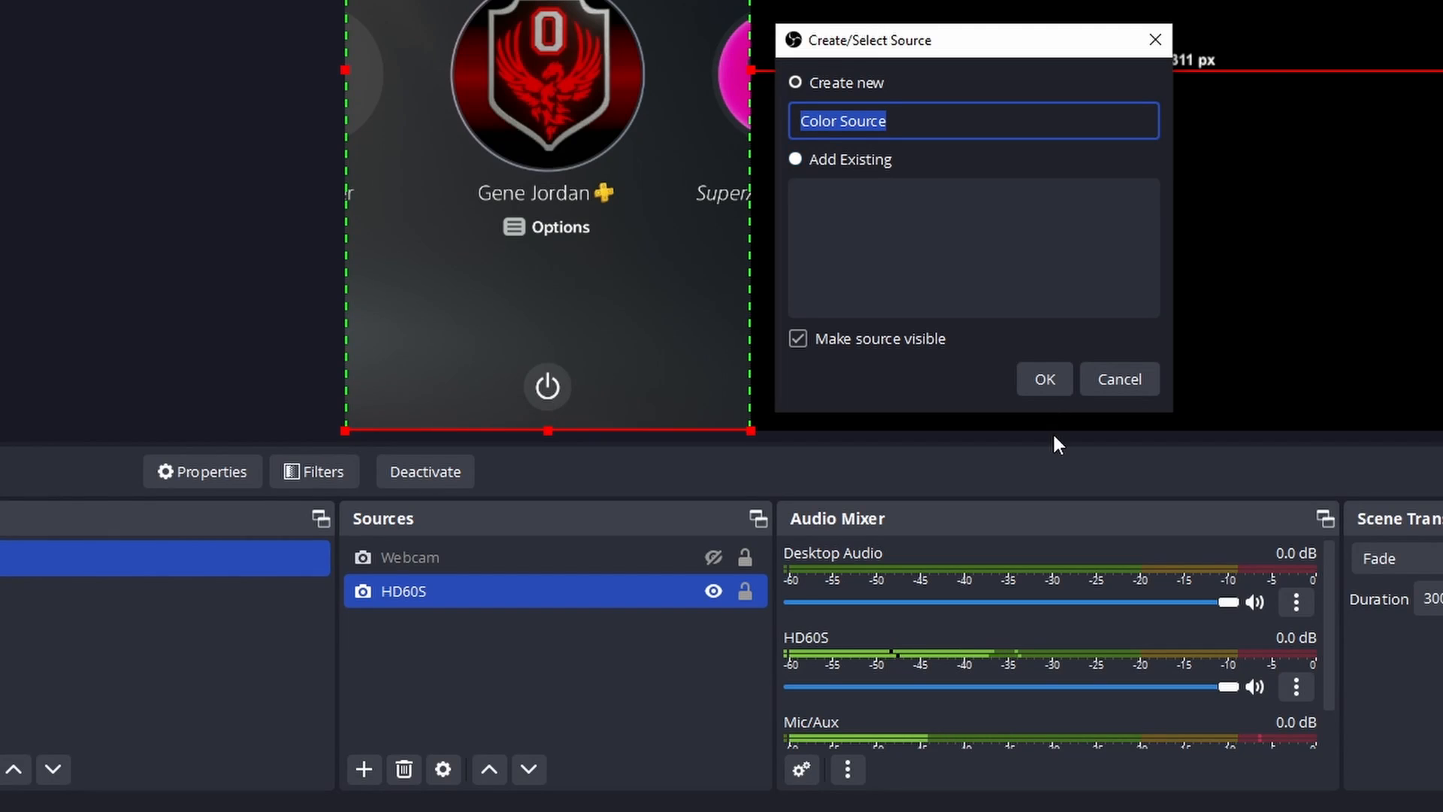
{"action": "left_click", "coordinate": [1045, 379]}
{"action": "left_click_drag", "start_coordinate": [687, 294], "coordinate": [628, 294]}
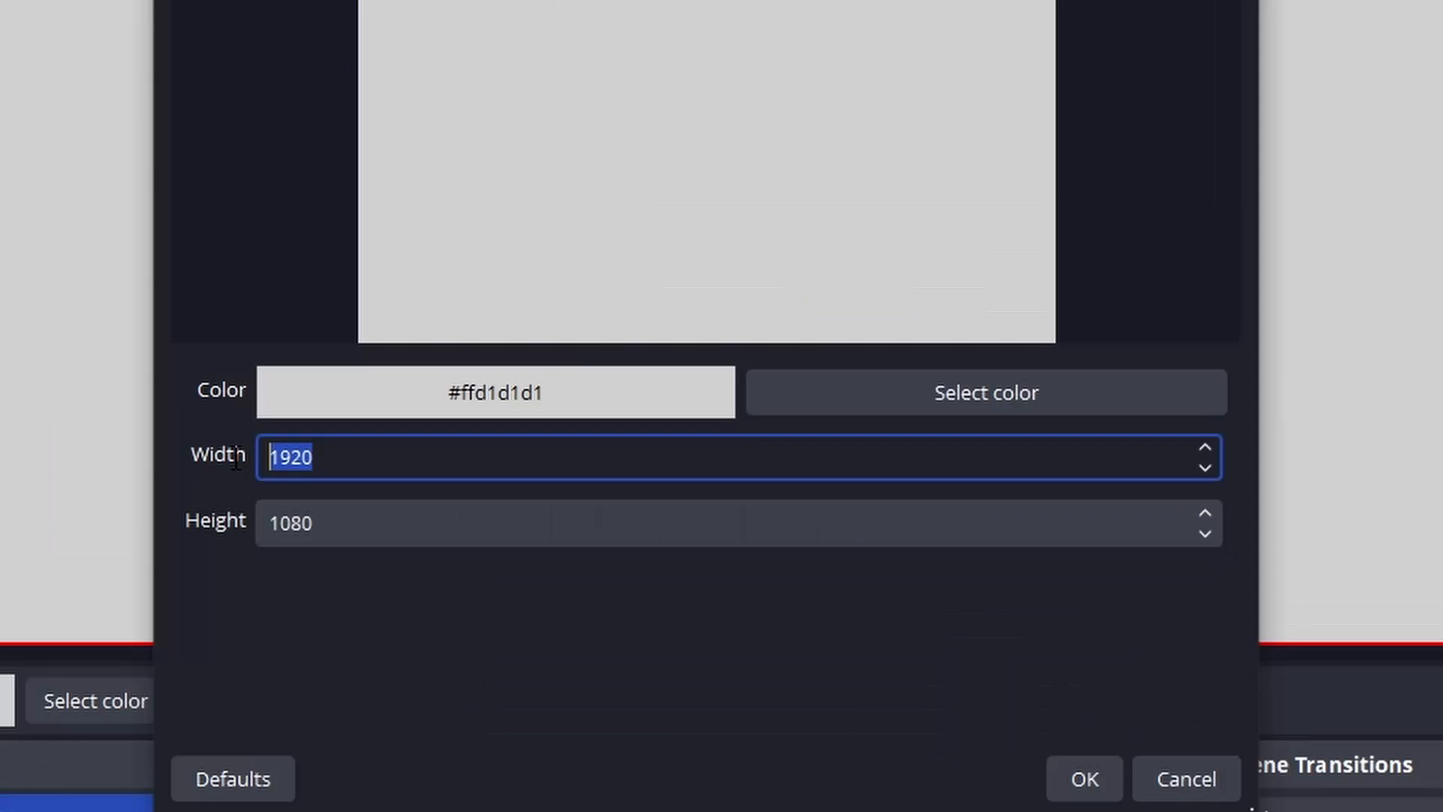
{"action": "type", "text": "608"}
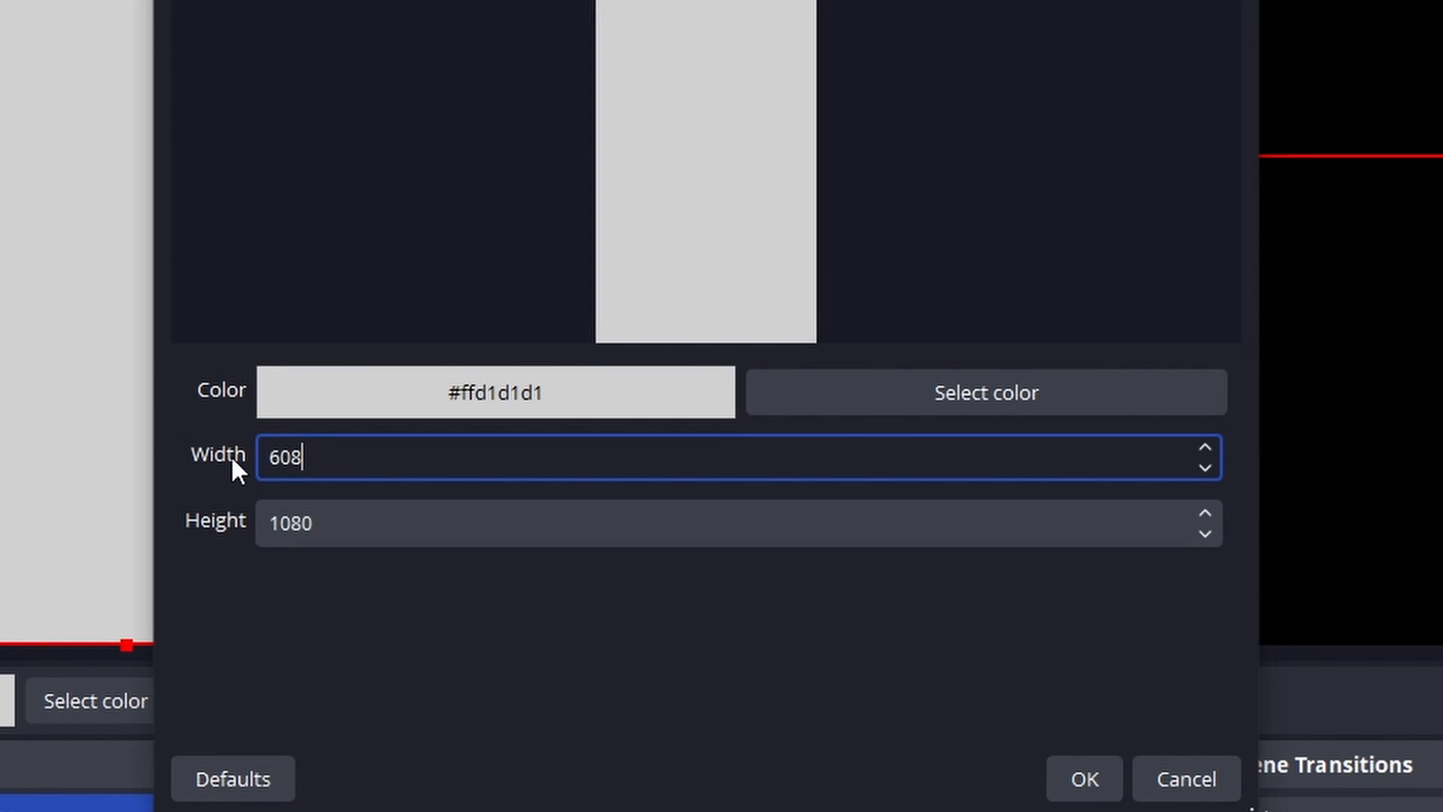
{"action": "left_click", "coordinate": [1085, 771]}
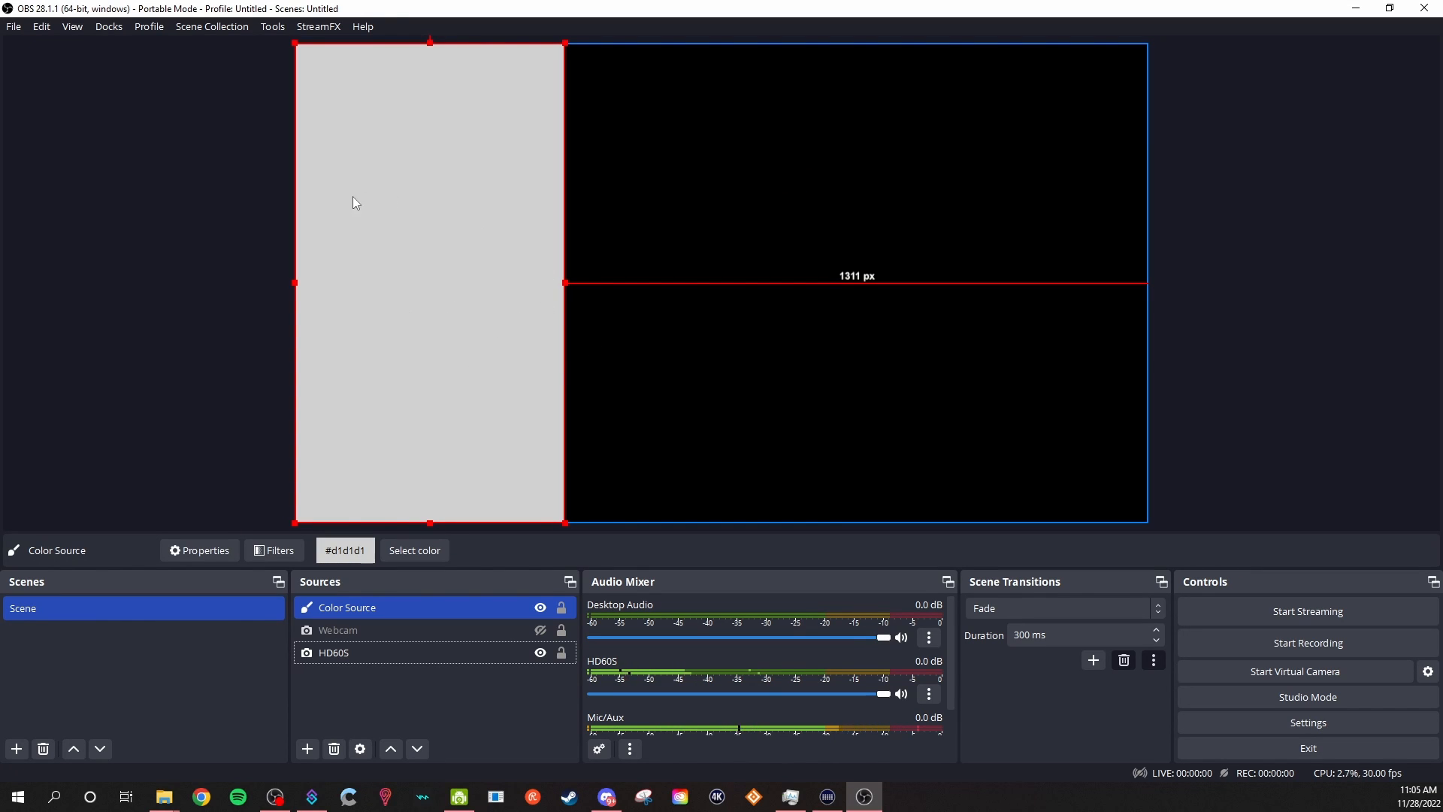
{"action": "left_click_drag", "start_coordinate": [356, 615], "coordinate": [359, 663]}
Scale the HD60S source down proportionally to about 806 px high, keeping it against the upper edge of the canvas.
{"action": "left_click", "coordinate": [367, 634]}
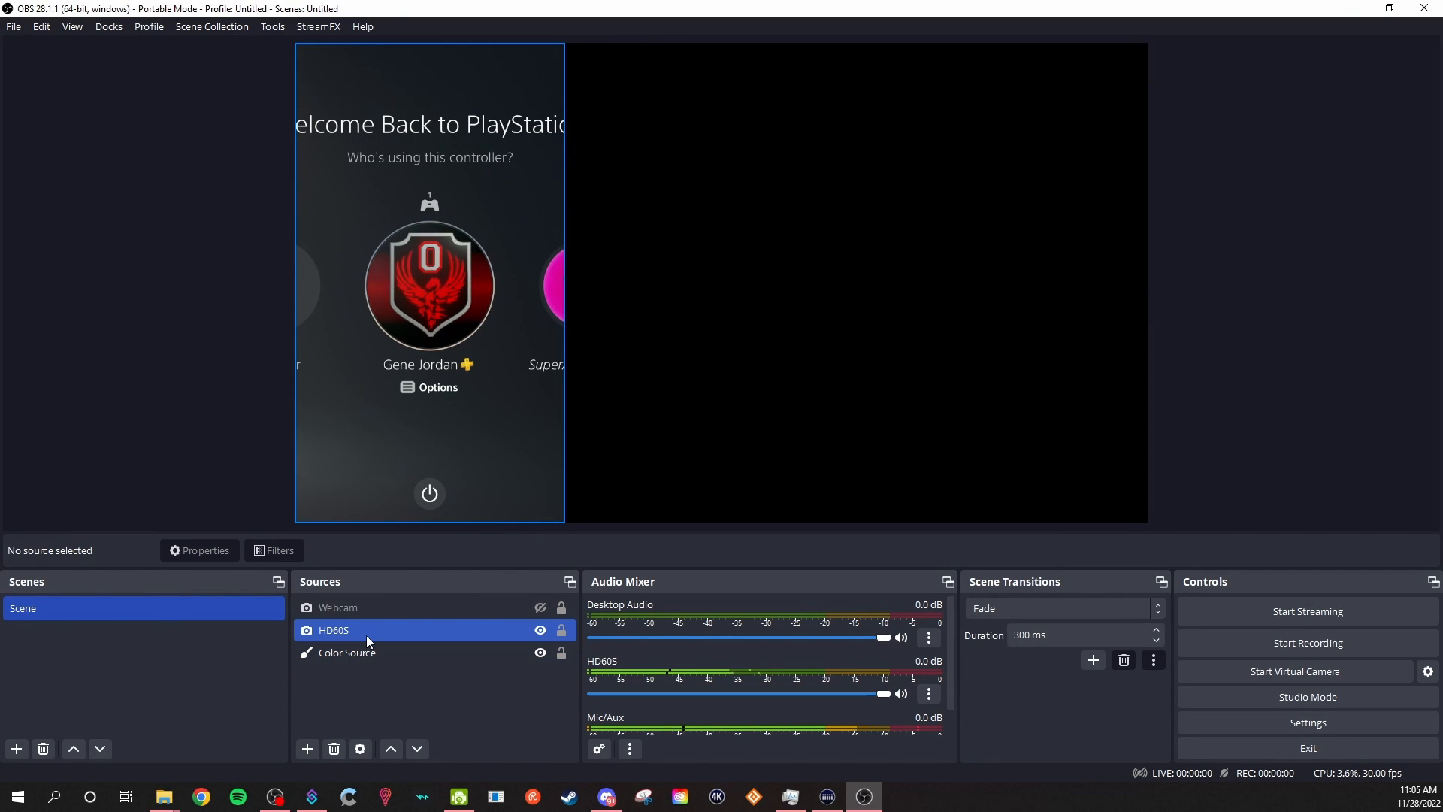
{"action": "left_click", "coordinate": [417, 715]}
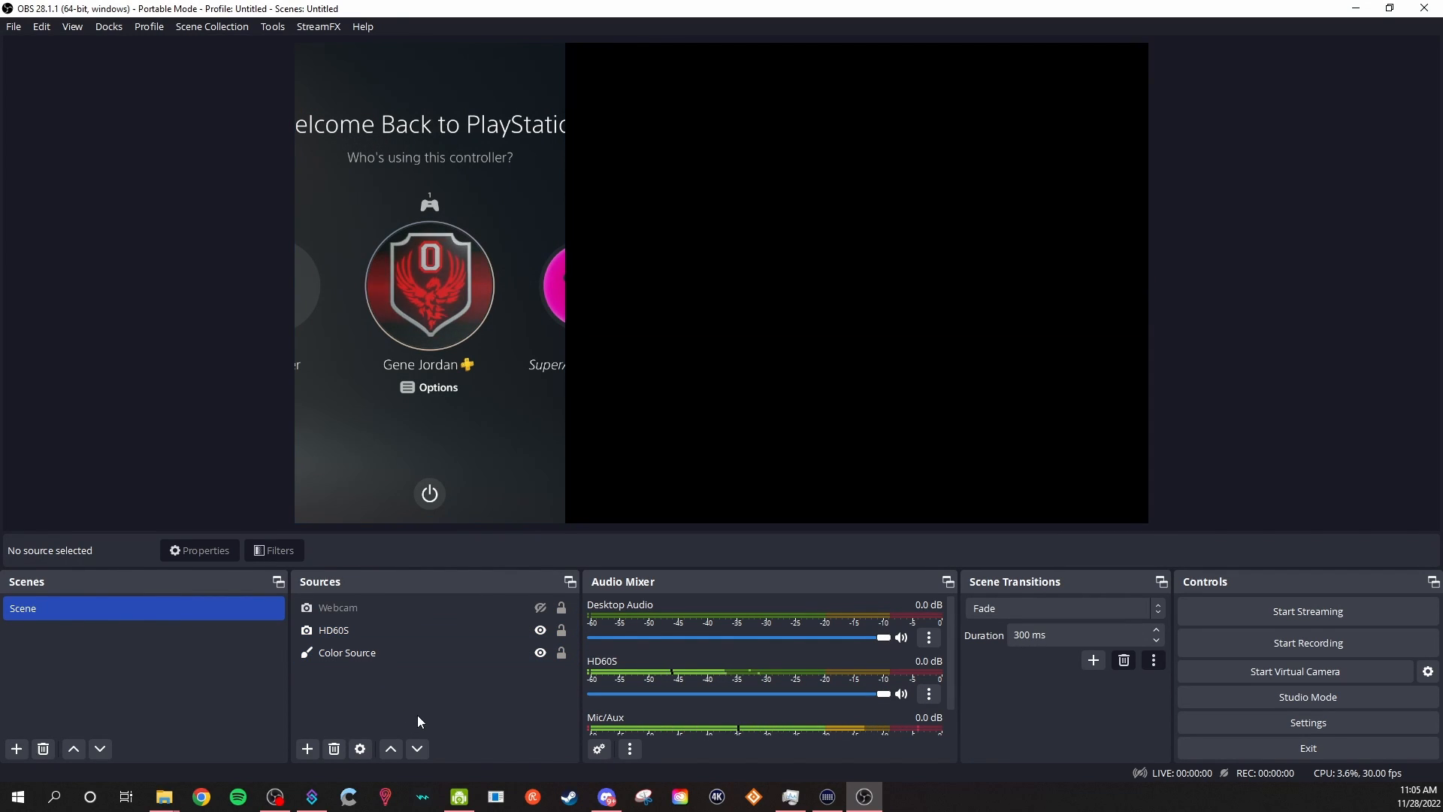
{"action": "left_click", "coordinate": [385, 635]}
{"action": "left_click_drag", "start_coordinate": [429, 522], "coordinate": [399, 400]}
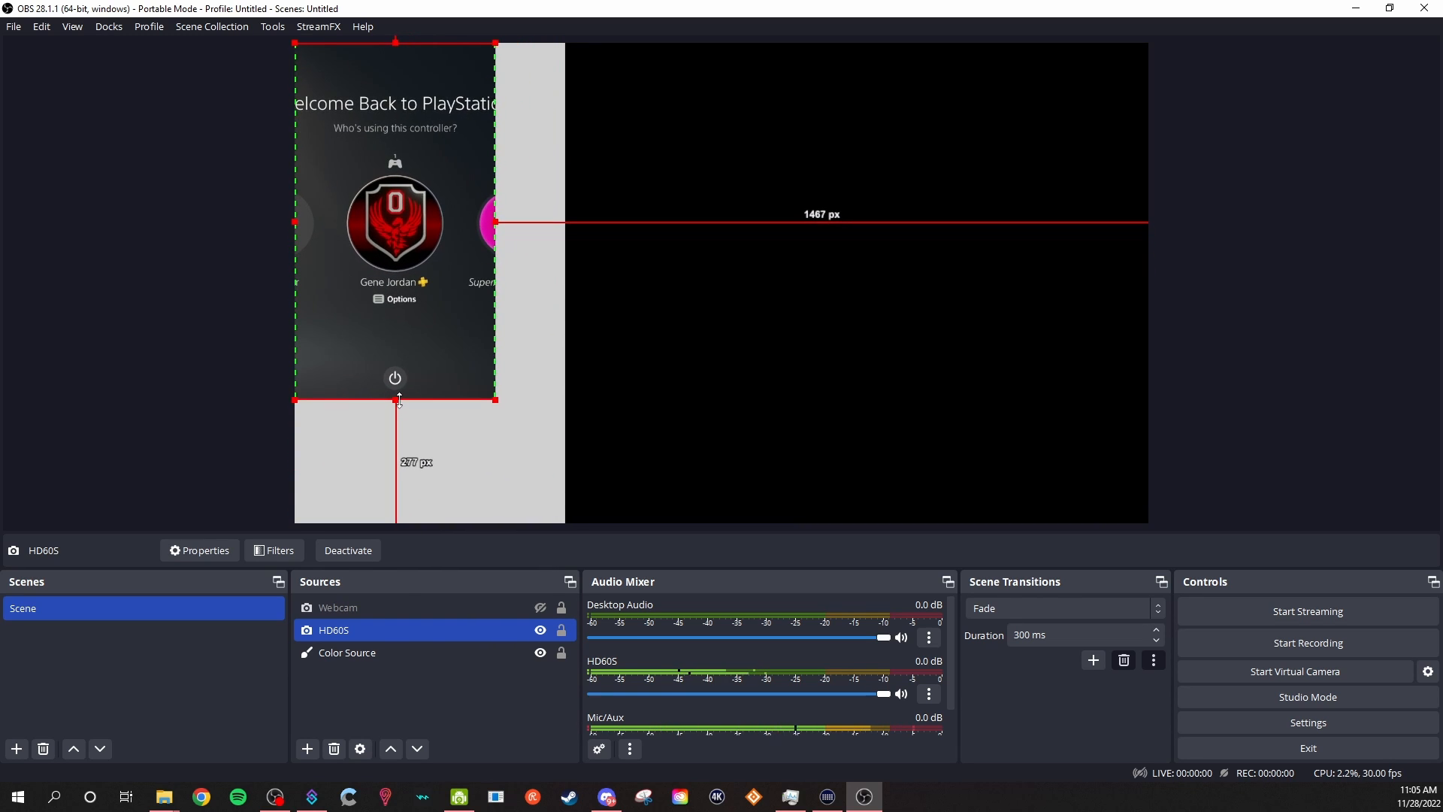
Set the HD60S source's left and right crop to 600 px and its horizontal position to 0 px.
{"action": "right_click", "coordinate": [372, 635]}
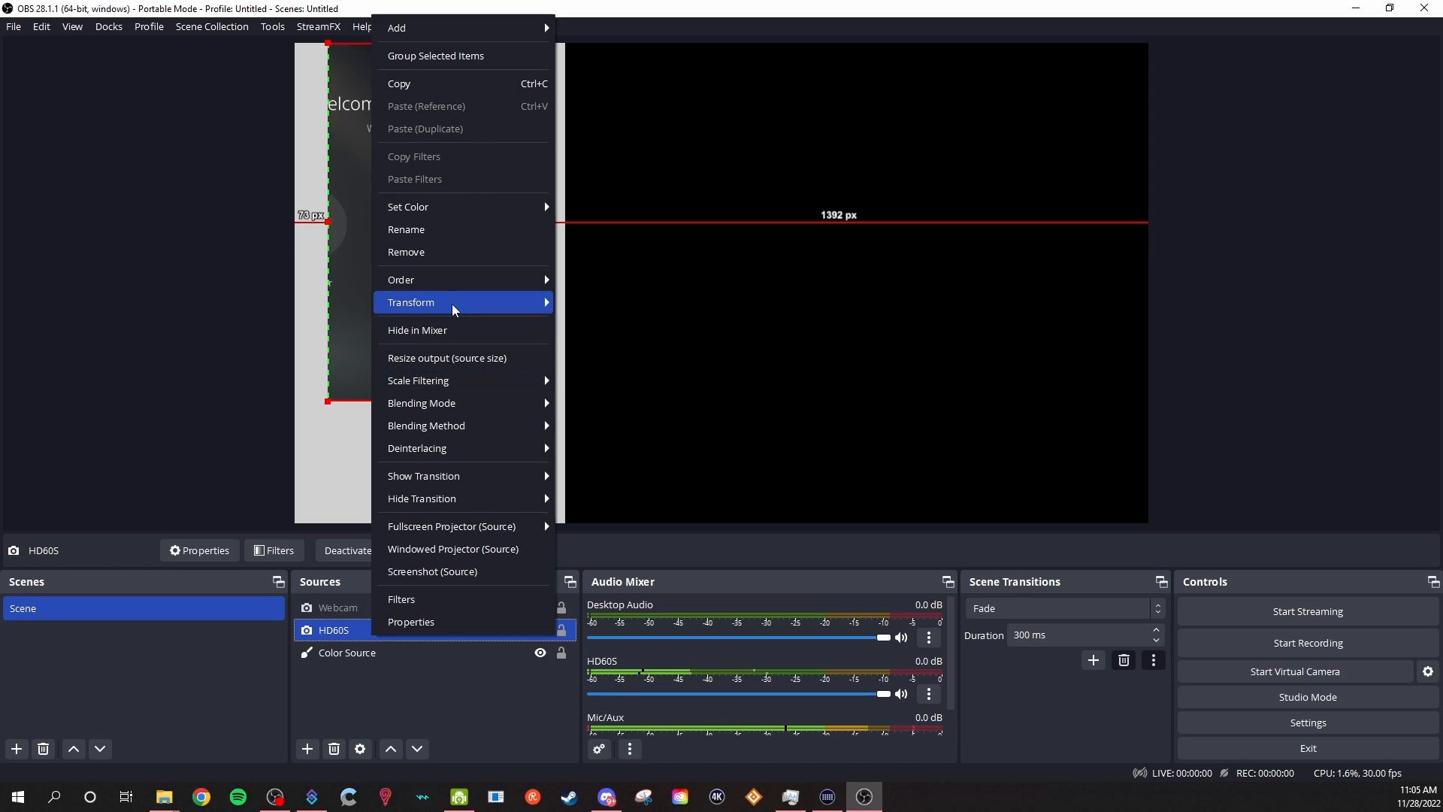
{"action": "mouse_move", "coordinate": [454, 308]}
{"action": "left_click", "coordinate": [598, 302]}
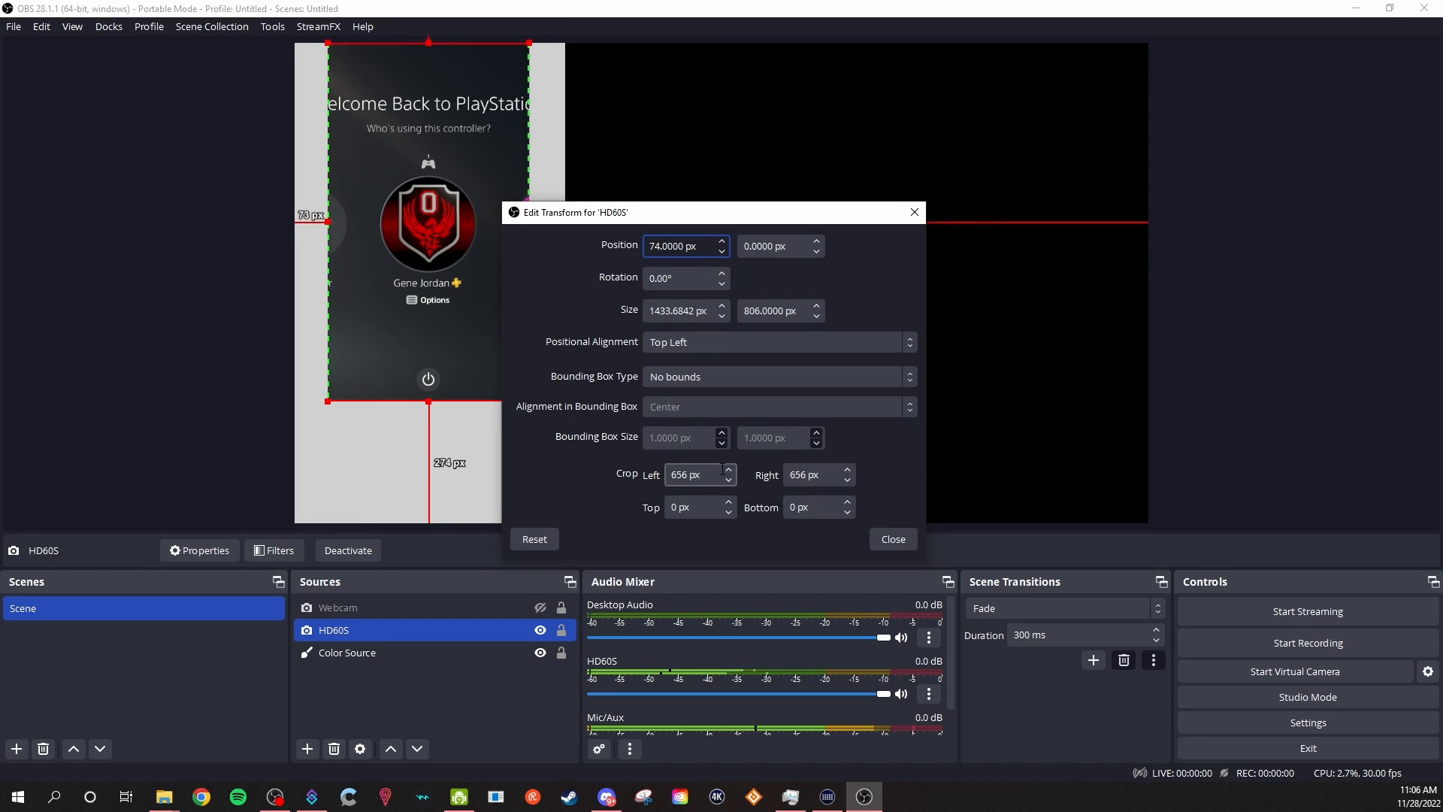
{"action": "scroll", "coordinate": [728, 480], "scroll_direction": "down", "scroll_amount": 20}
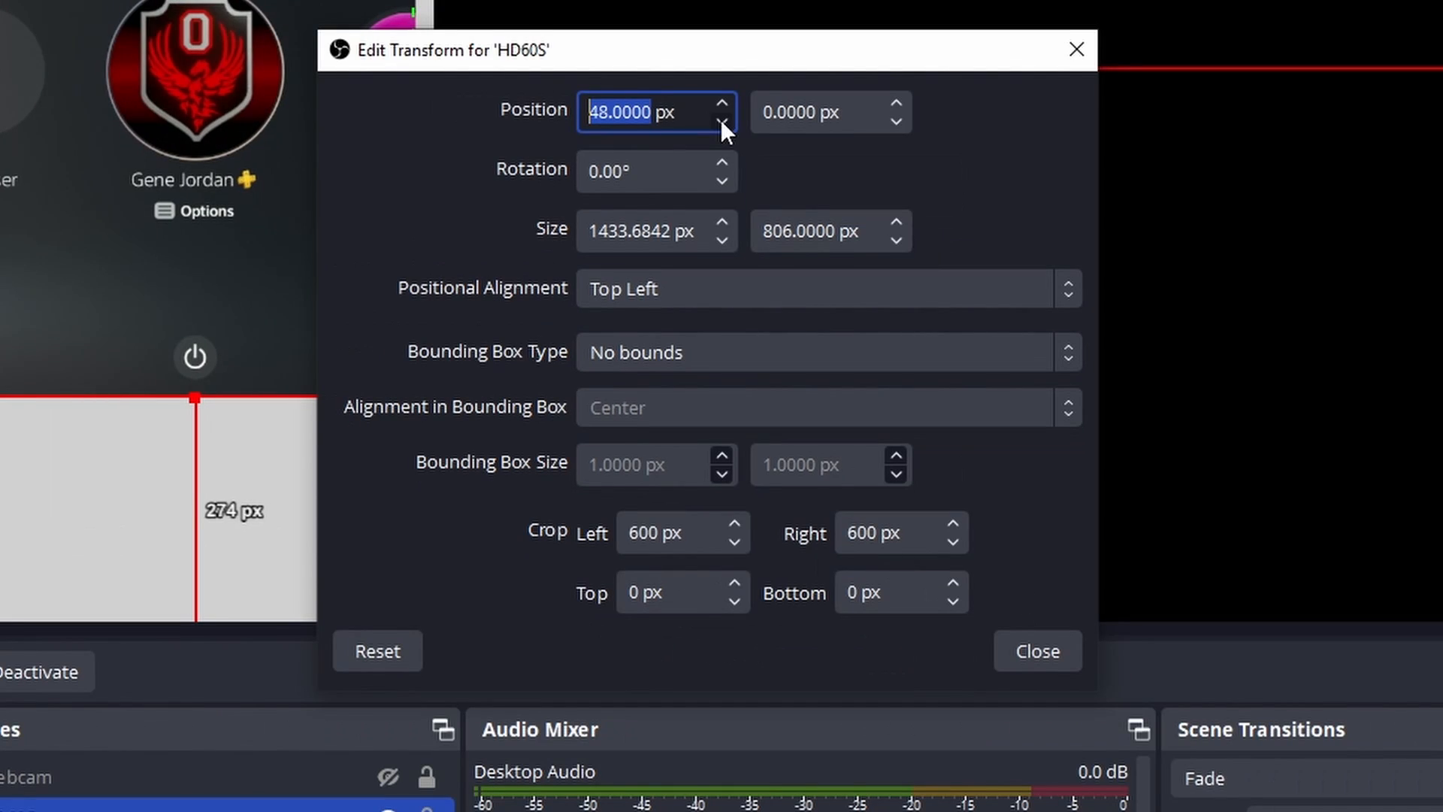
{"action": "scroll", "coordinate": [720, 44], "scroll_direction": "down", "scroll_amount": 20}
{"action": "left_click_drag", "start_coordinate": [585, 35], "coordinate": [570, 35]}
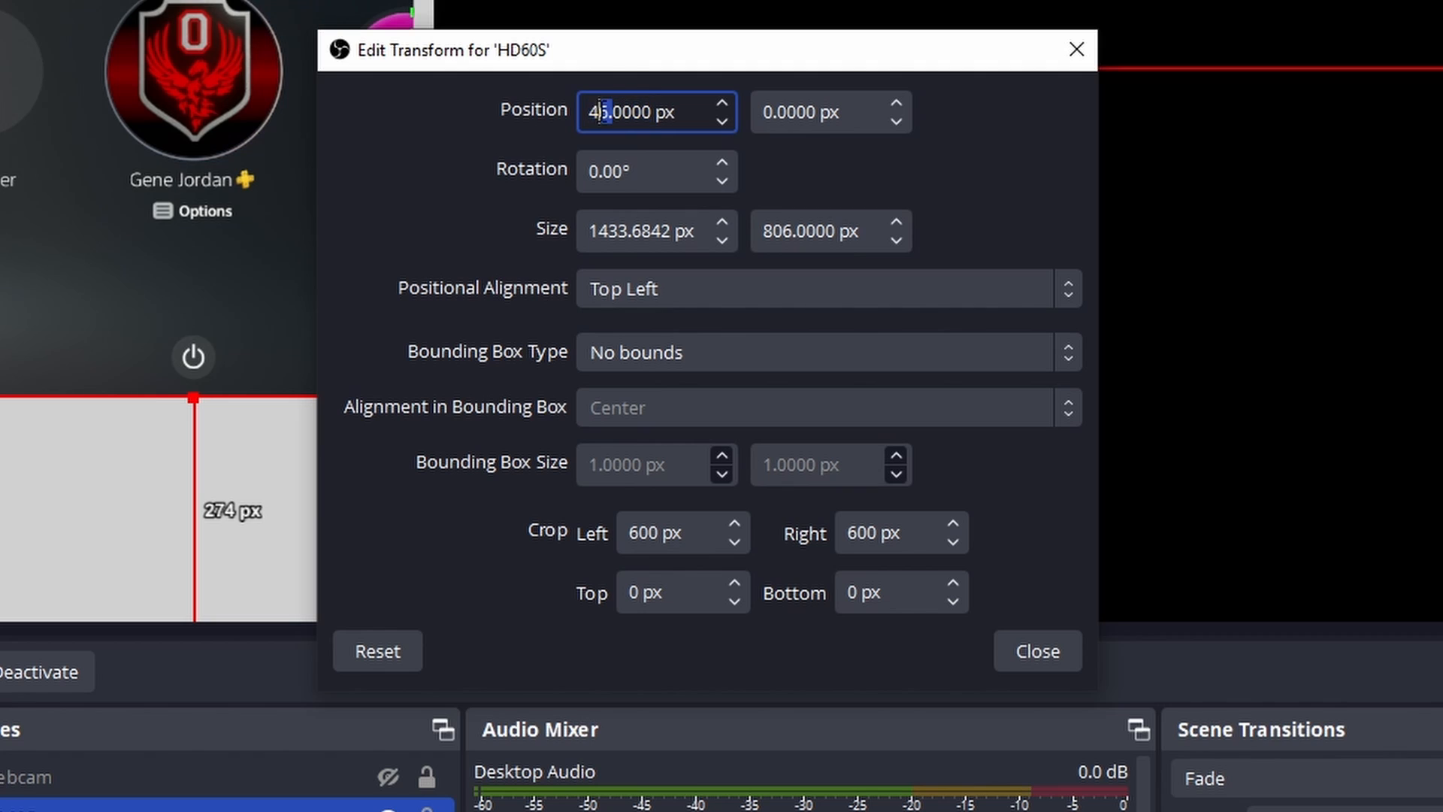
{"action": "type", "text": "0"}
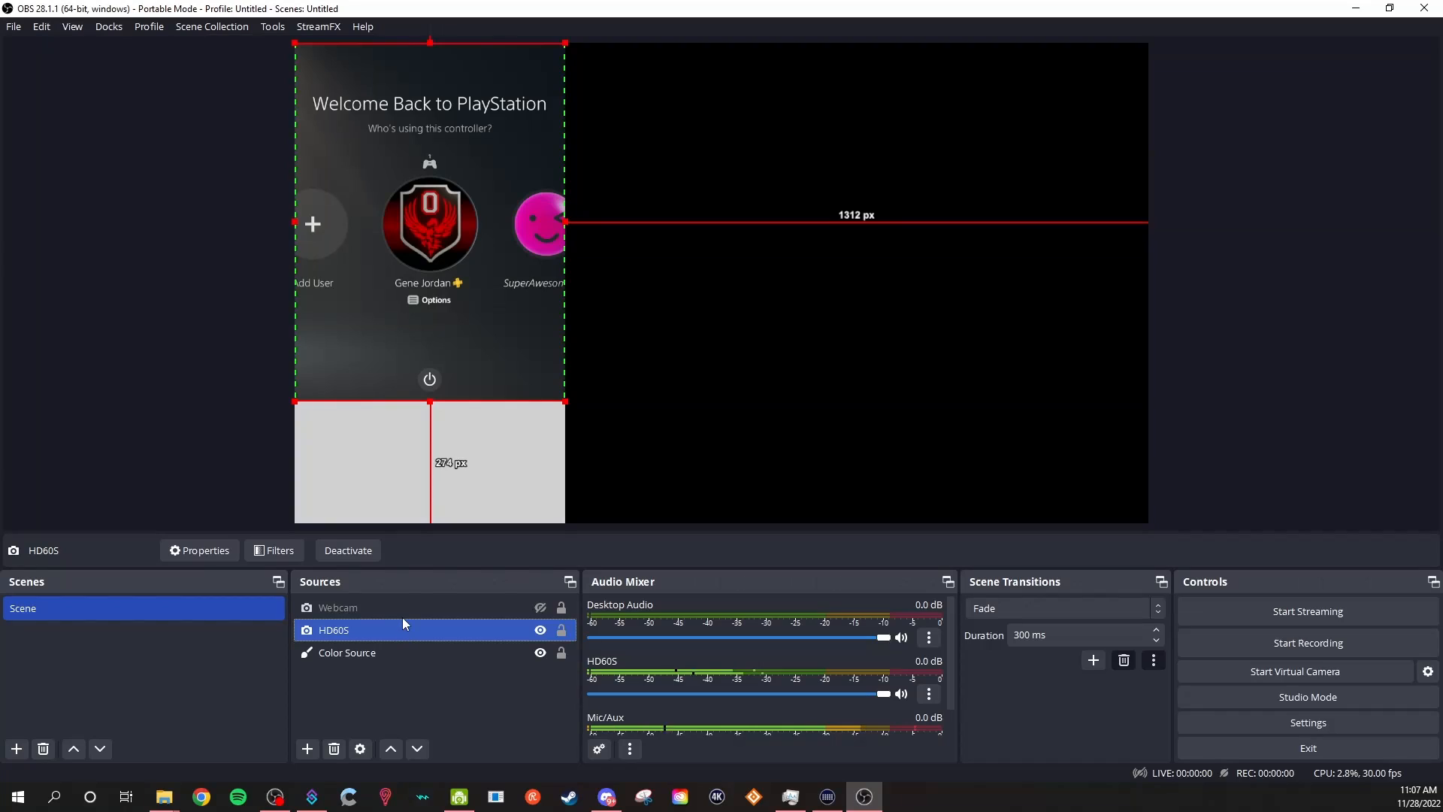
Show the Webcam source and scale it down to roughly the Color Source's width in the canvas's upper-left corner.
{"action": "left_click", "coordinate": [540, 607]}
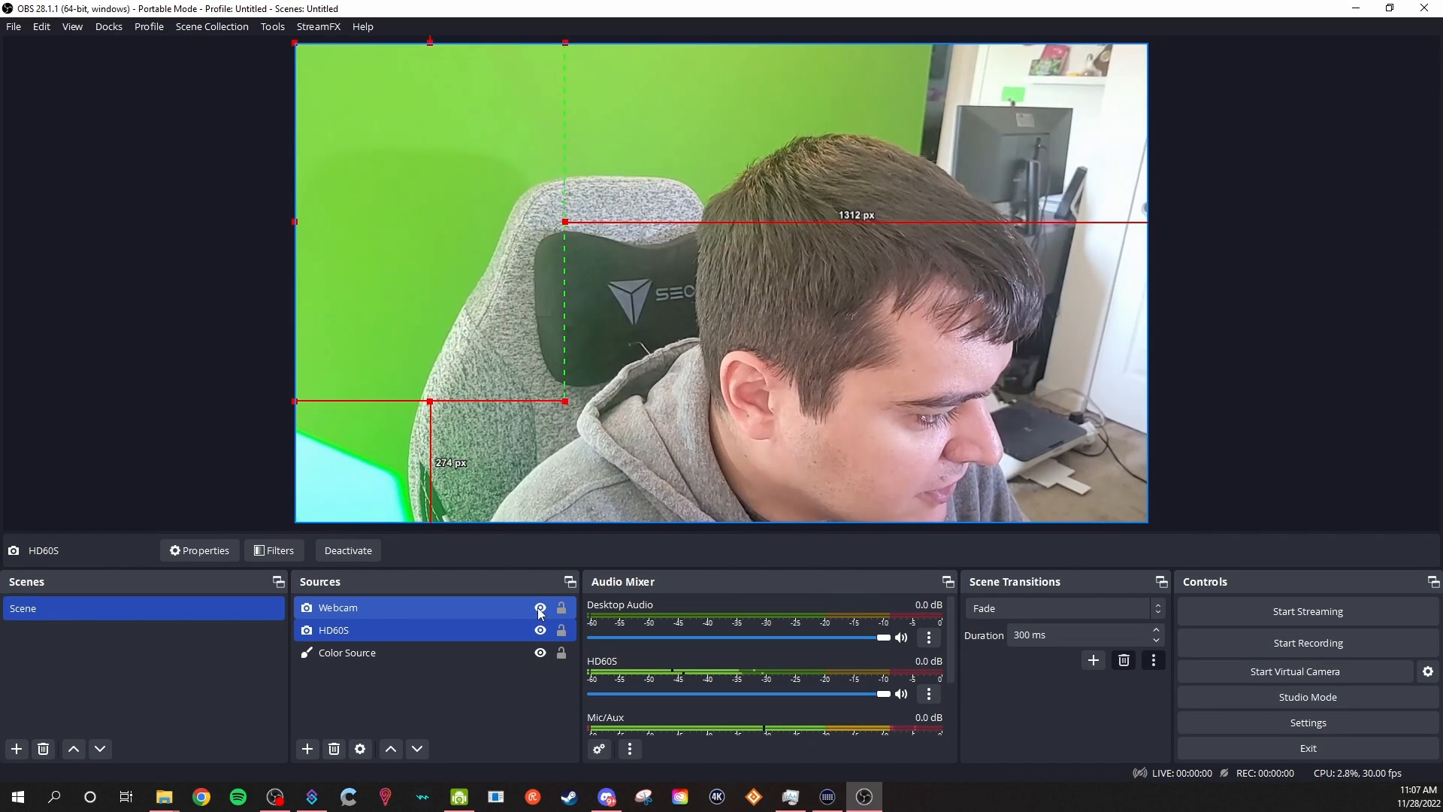
{"action": "left_click", "coordinate": [471, 610]}
{"action": "left_click_drag", "start_coordinate": [1374, 400], "coordinate": [491, 331]}
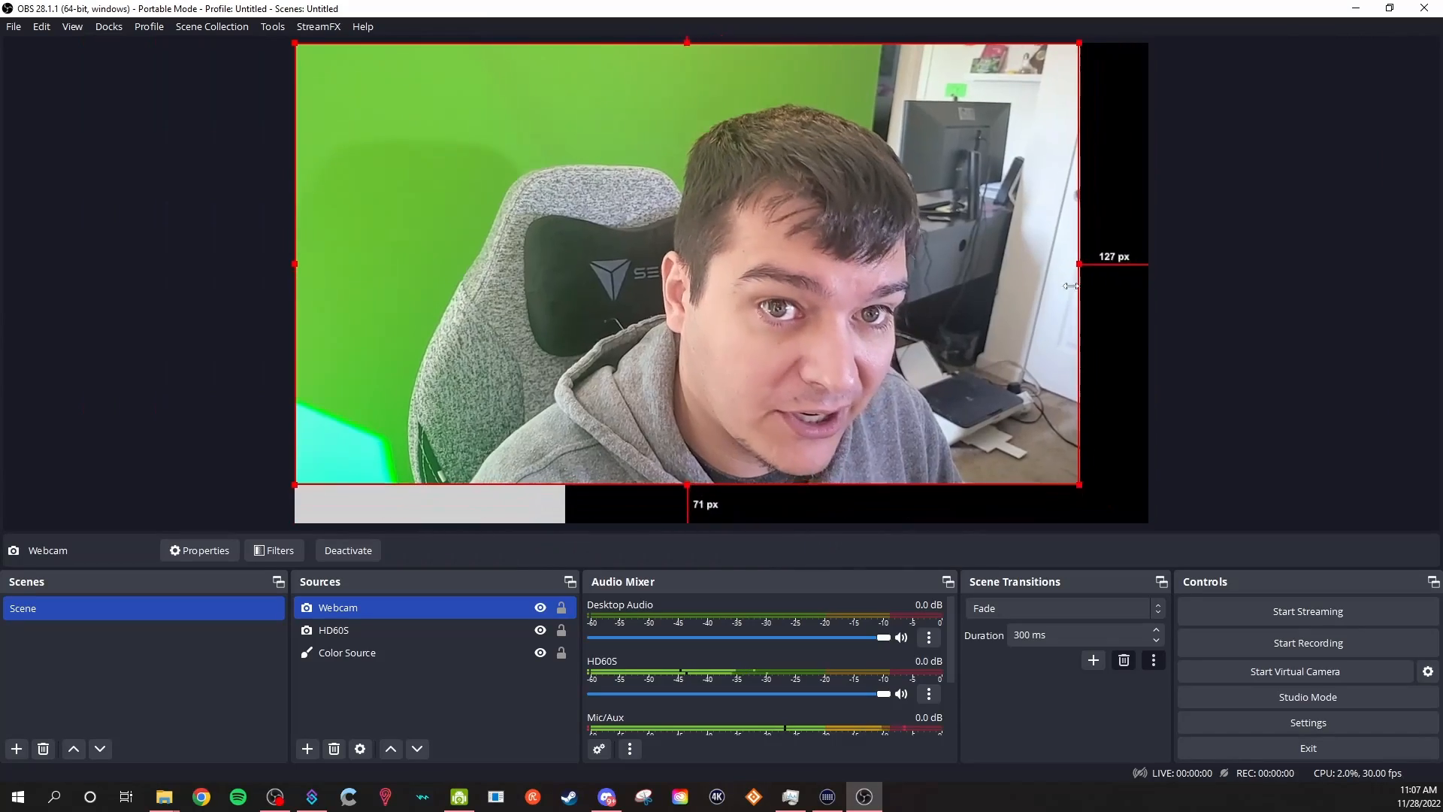
{"action": "left_click_drag", "start_coordinate": [571, 237], "coordinate": [563, 235]}
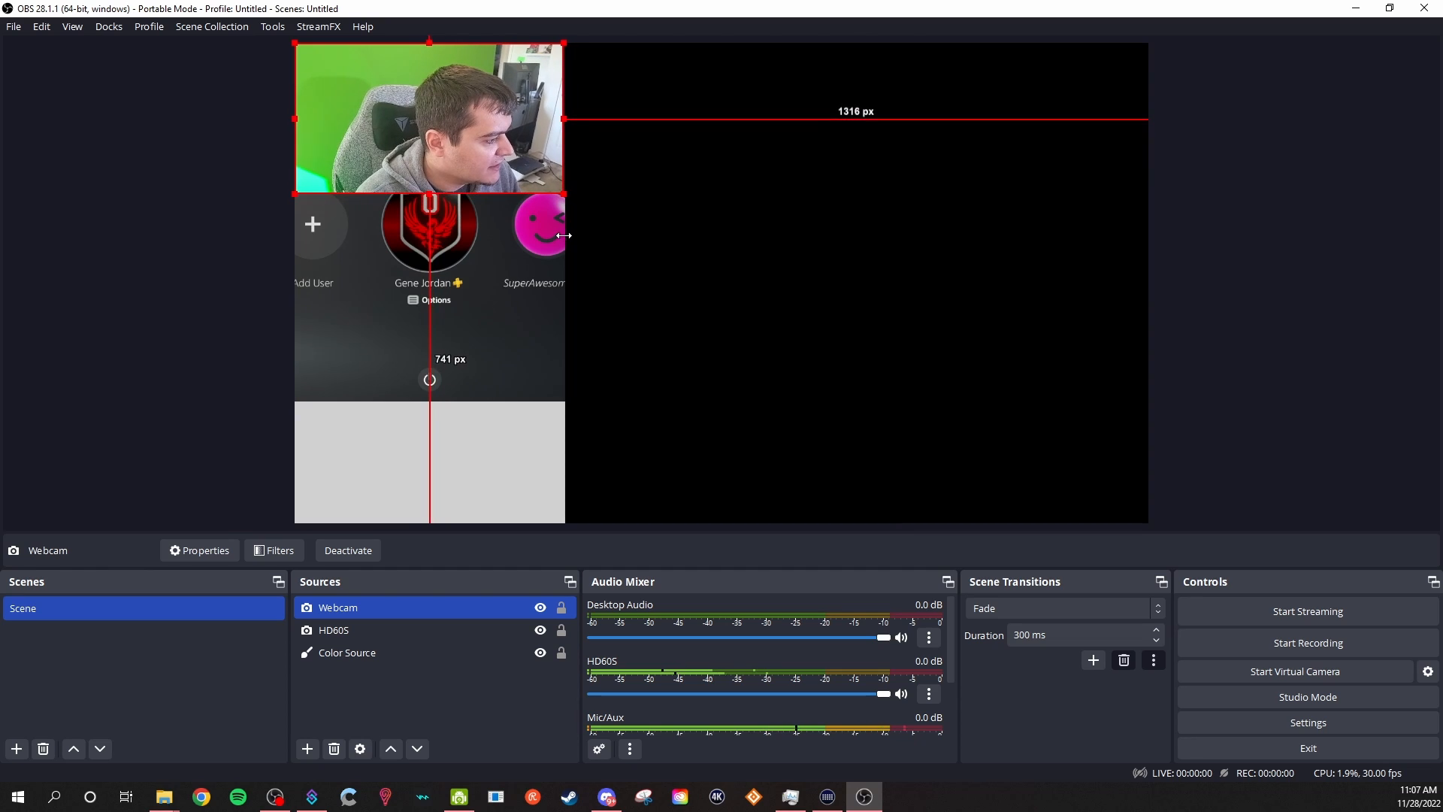
Move the Webcam source to the lower end of the vertical area, below the gameplay, and hide the Color Source.
{"action": "left_click_drag", "start_coordinate": [494, 174], "coordinate": [461, 464]}
{"action": "left_click", "coordinate": [751, 408]}
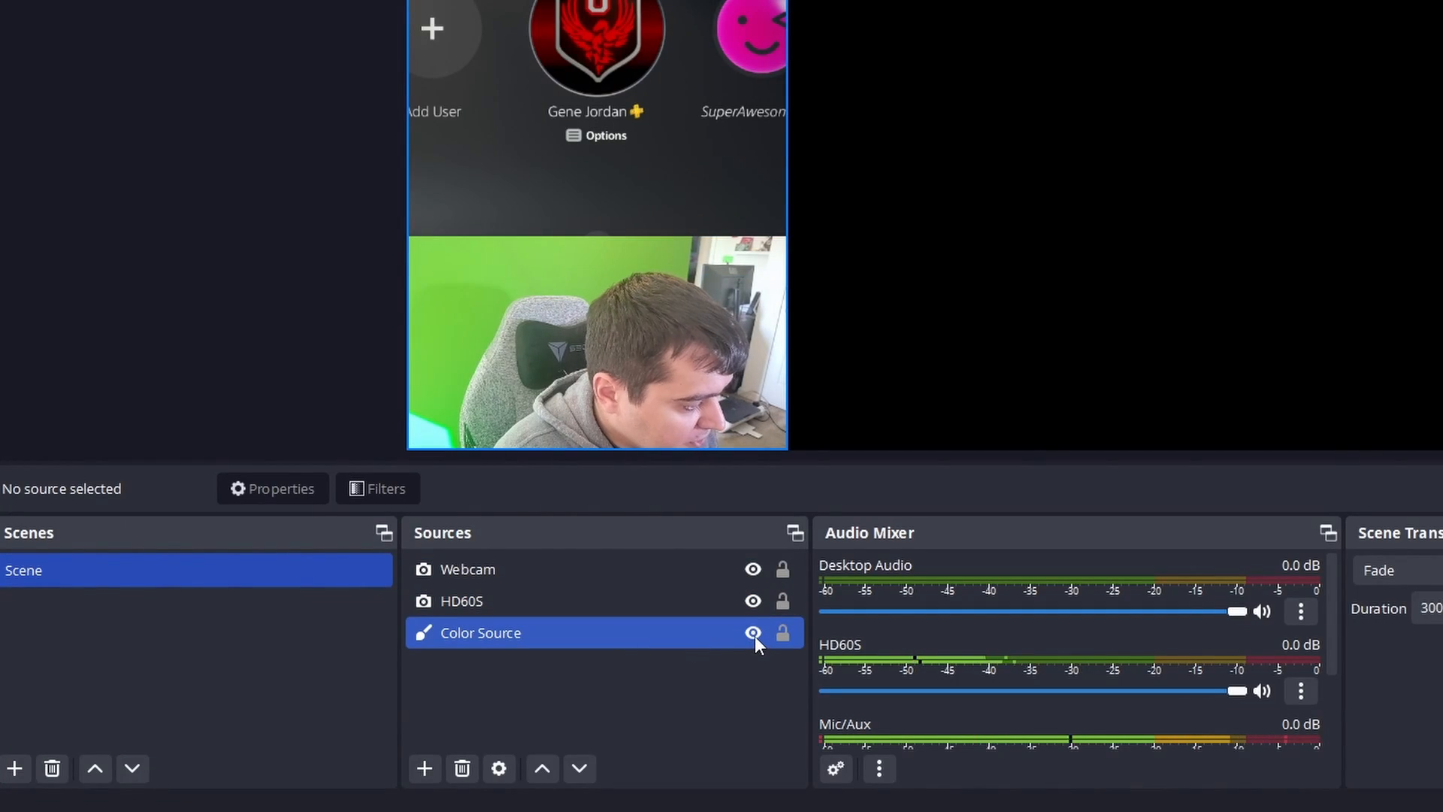
{"action": "left_click", "coordinate": [753, 632]}
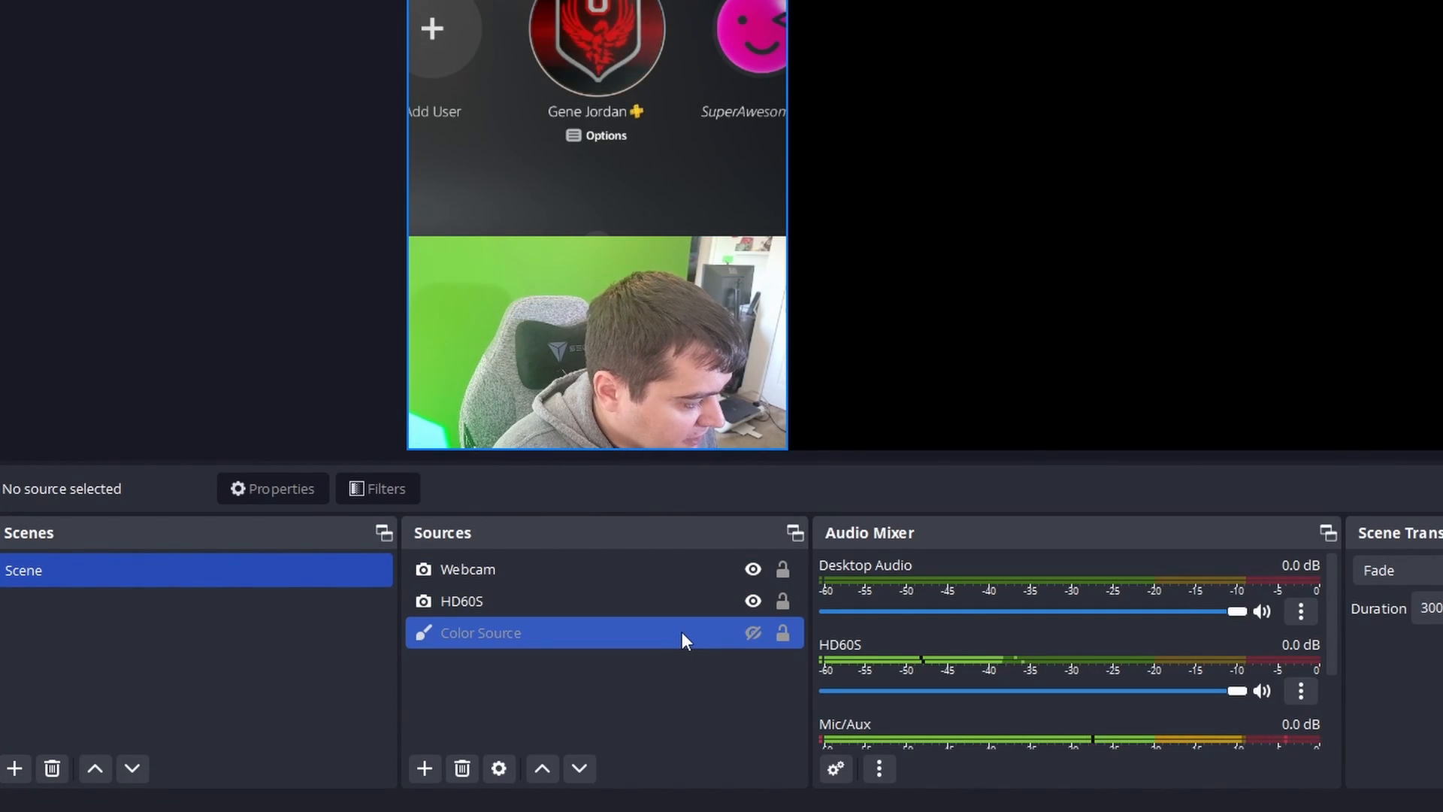
Group the Webcam and HD60S sources, name the group "TikTok Format" and collapse it in the source list.
{"action": "left_click", "coordinate": [528, 605]}
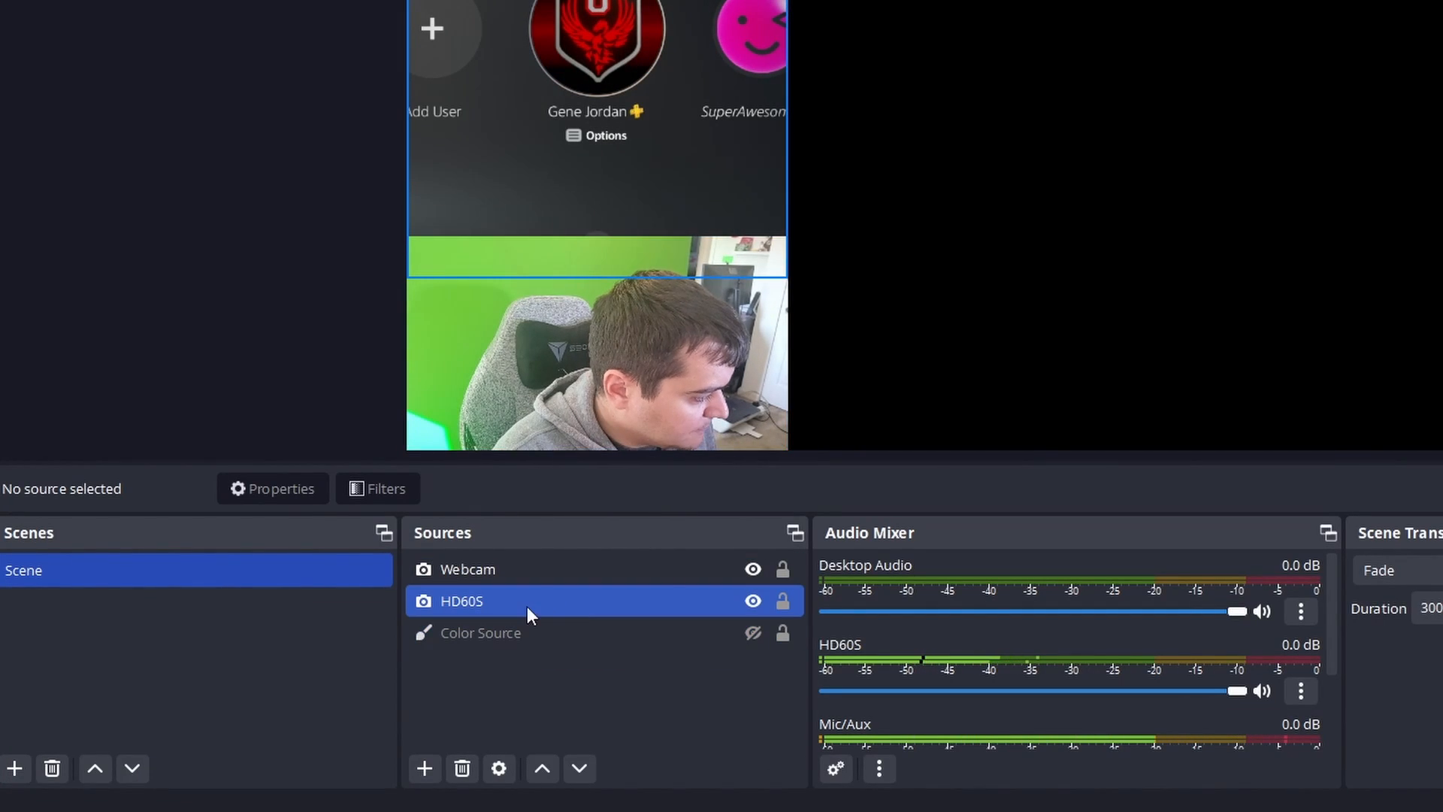
{"action": "left_click", "coordinate": [486, 605]}
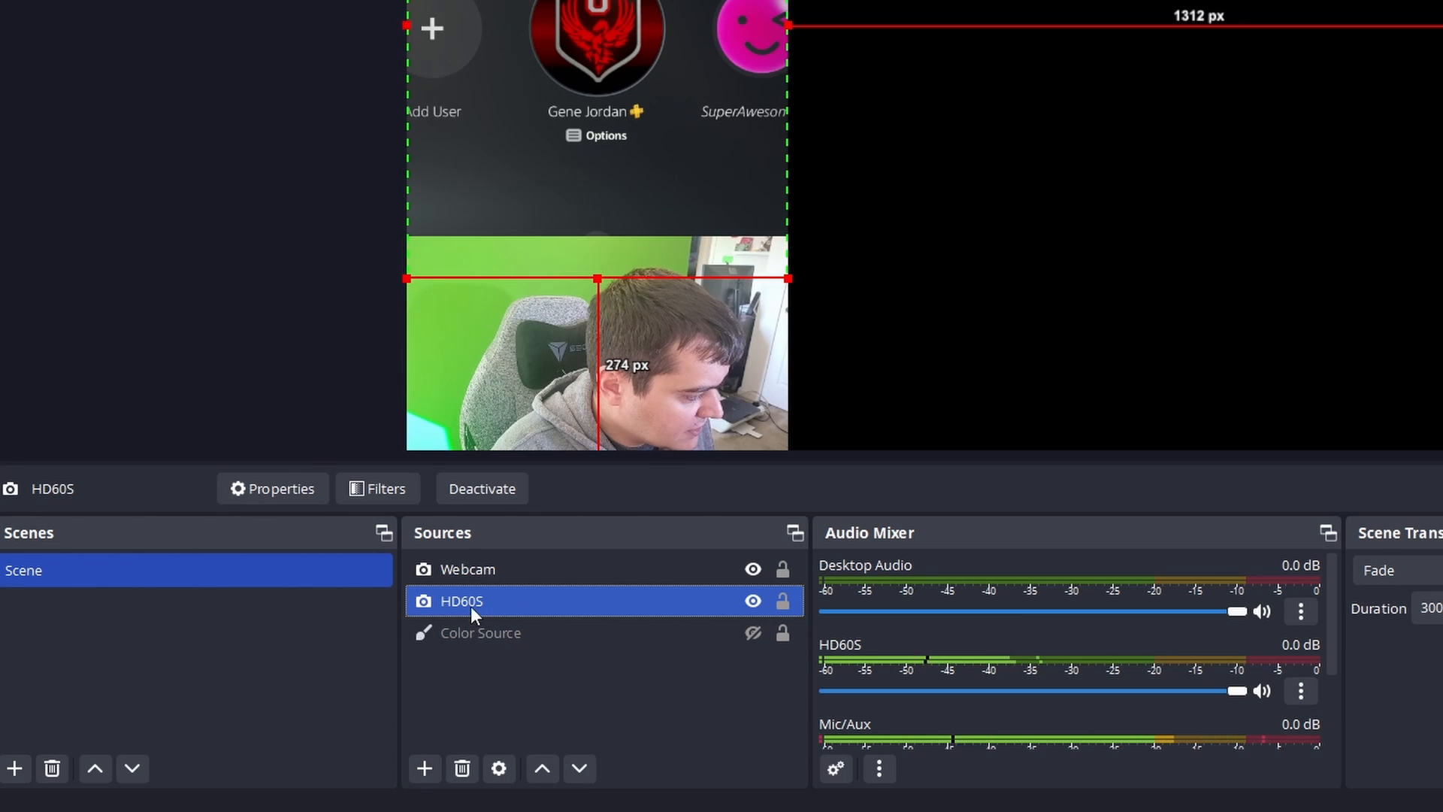
{"action": "left_click", "coordinate": [476, 580], "text": "ctrl"}
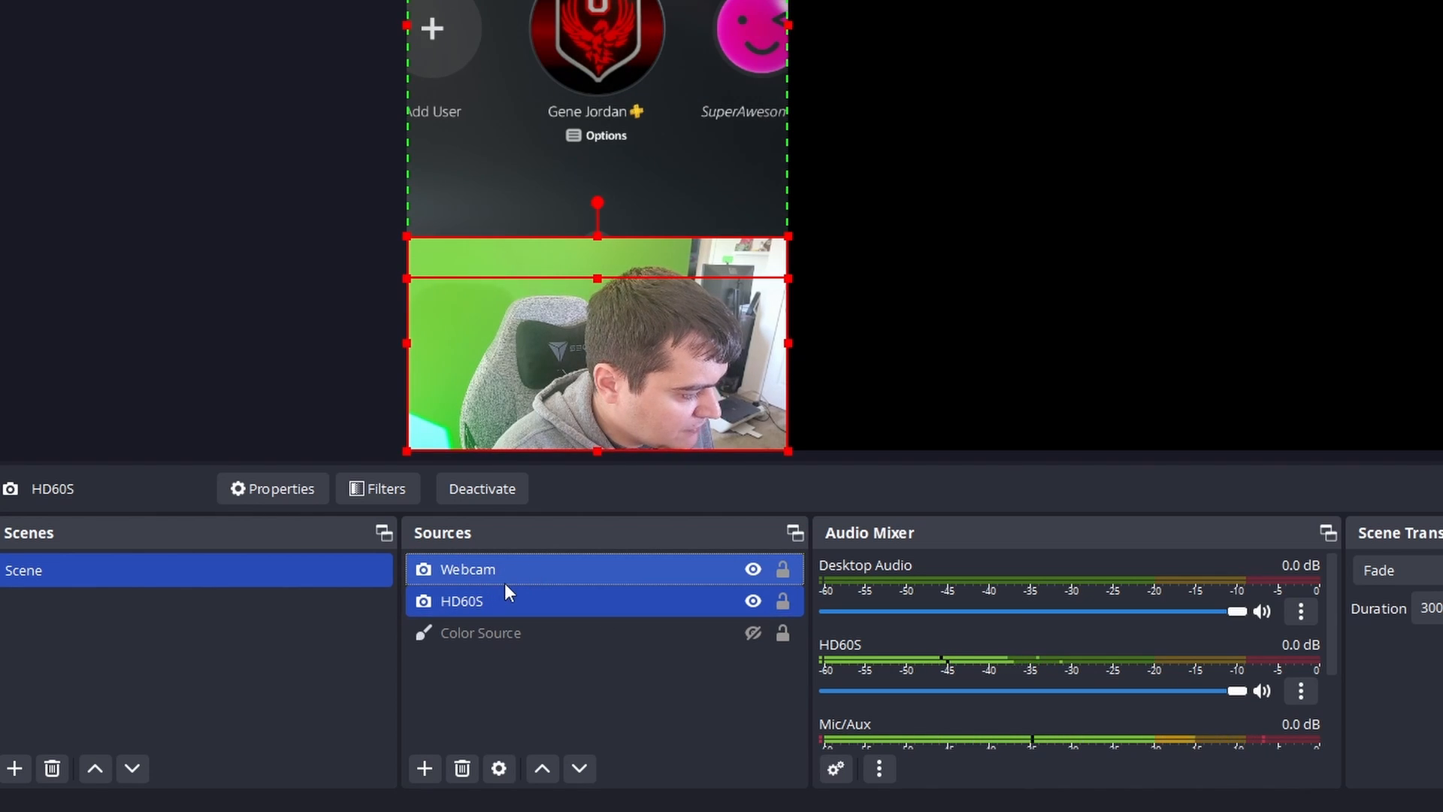
{"action": "right_click", "coordinate": [504, 581]}
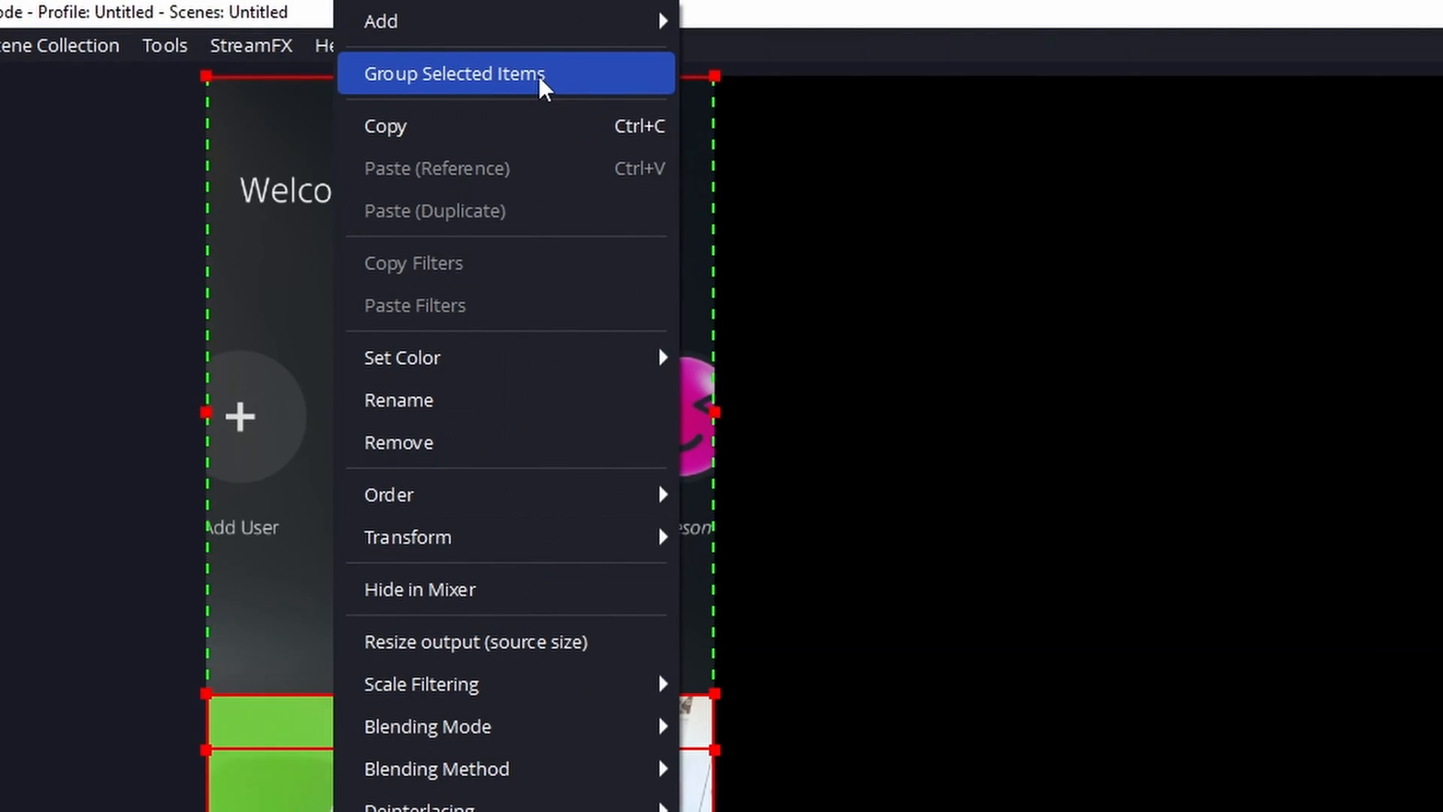
{"action": "left_click", "coordinate": [542, 74]}
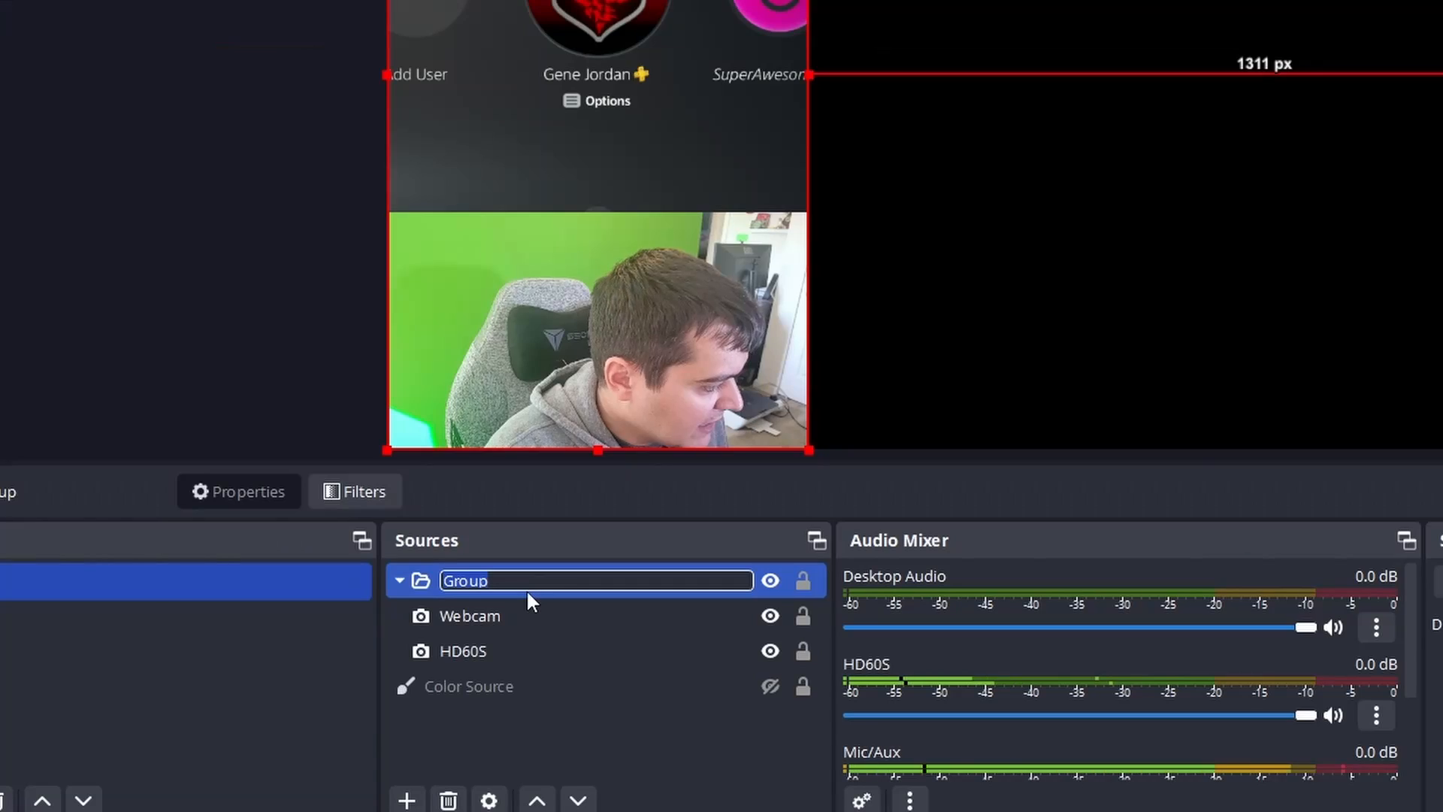
{"action": "type", "text": "TikTok Format"}
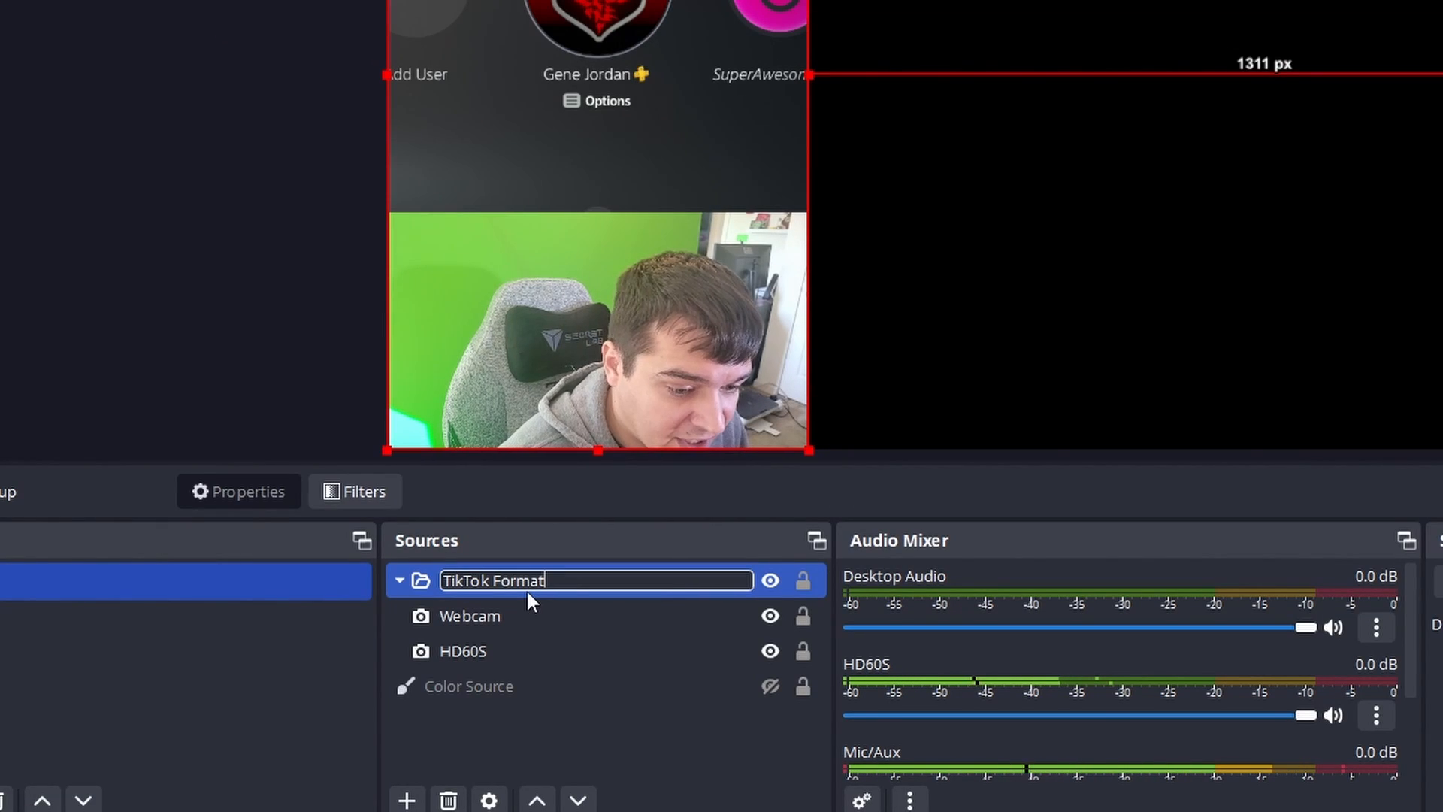
{"action": "key", "text": "Return"}
{"action": "left_click", "coordinate": [399, 580]}
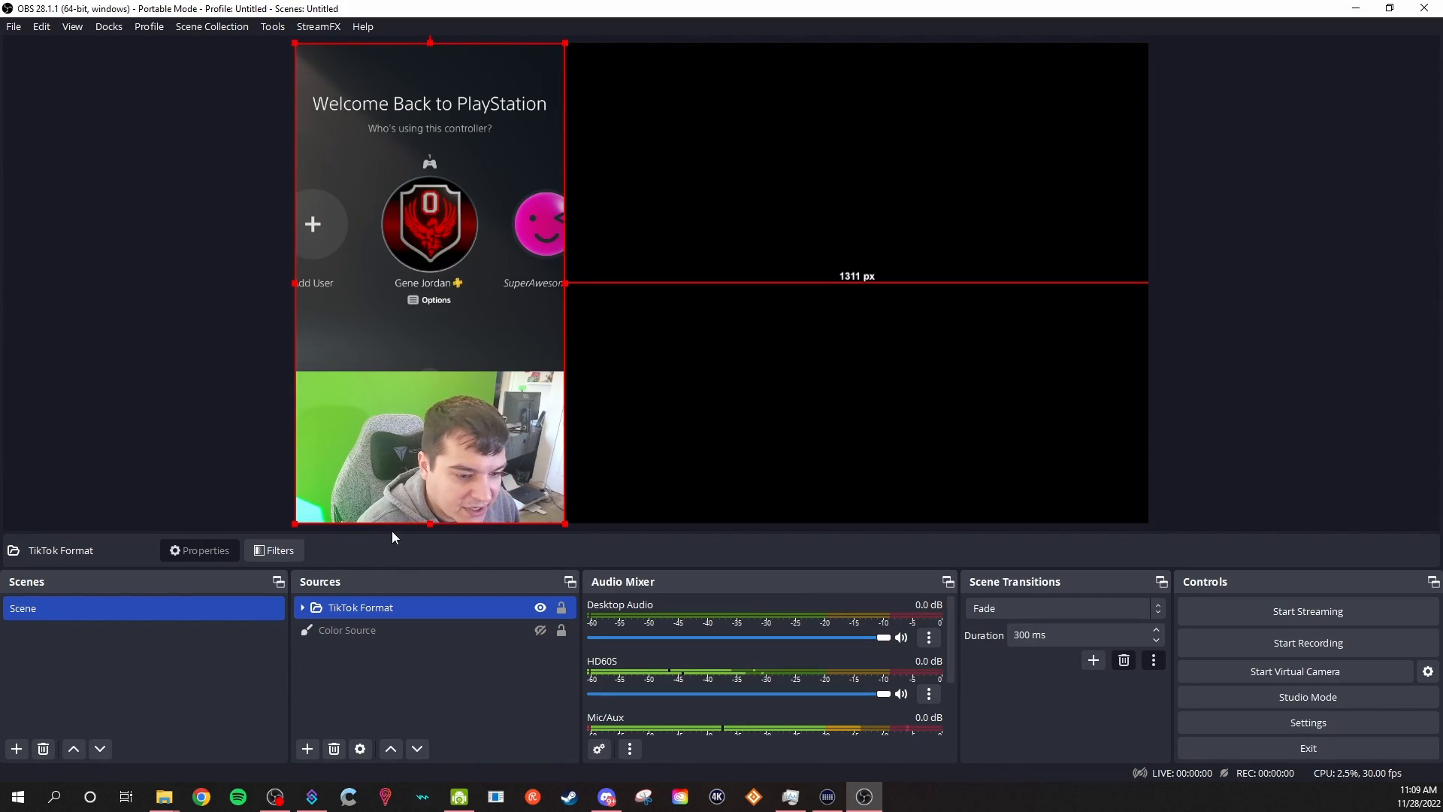
{"action": "left_click_drag", "start_coordinate": [414, 431], "coordinate": [404, 394]}
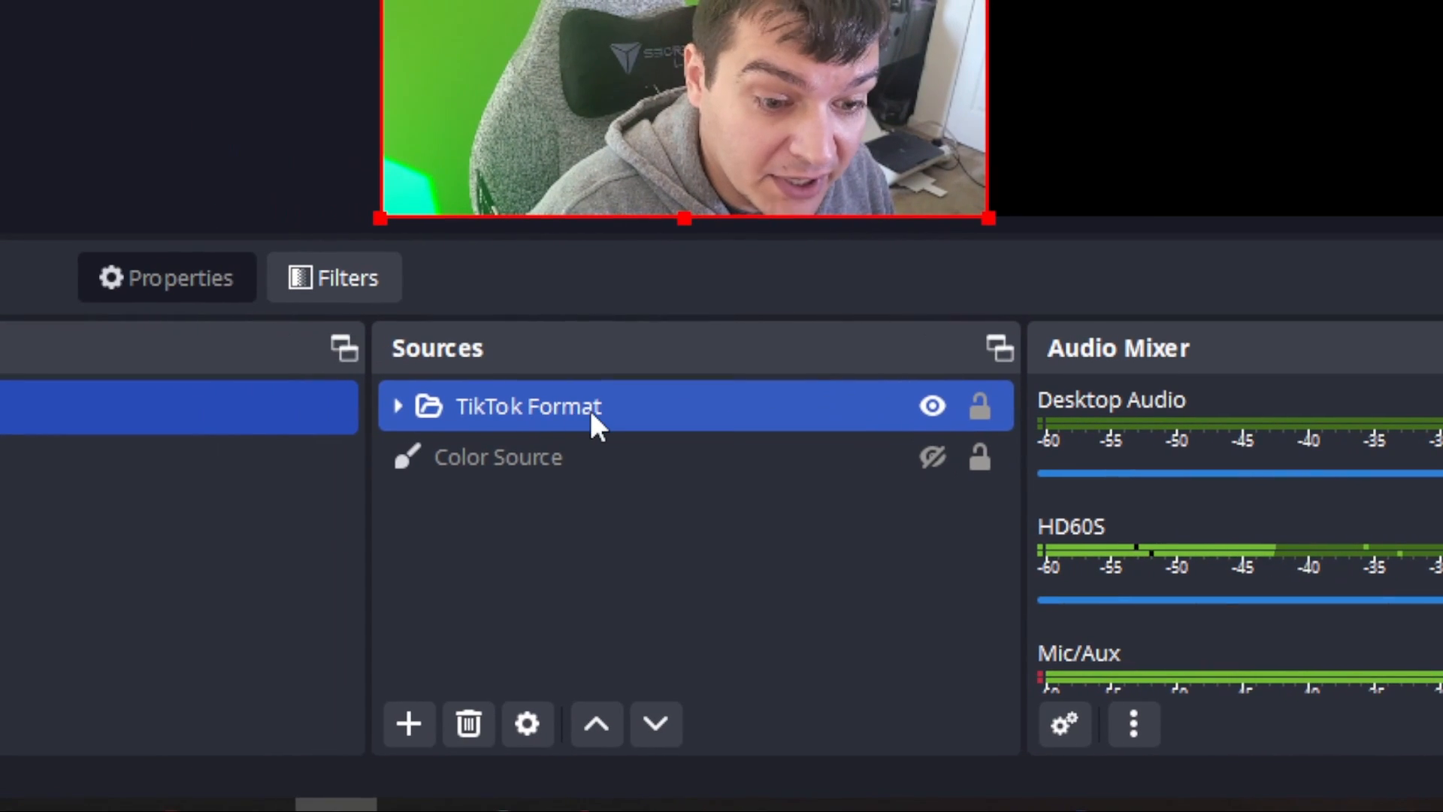
Add a Source Record effect filter named "TikTok Replay Record" to the TikTok Format group.
{"action": "right_click", "coordinate": [407, 407]}
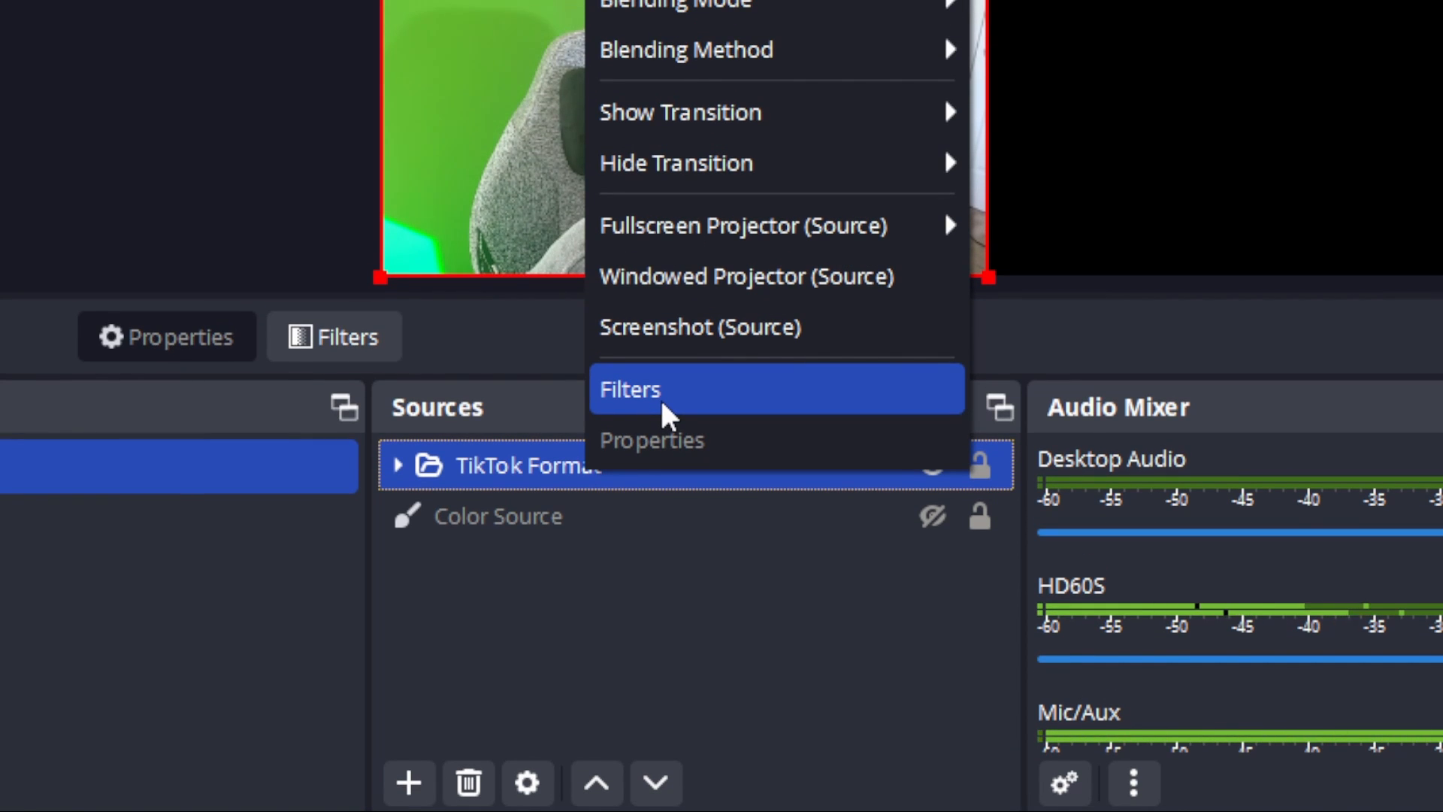
{"action": "left_click", "coordinate": [663, 404]}
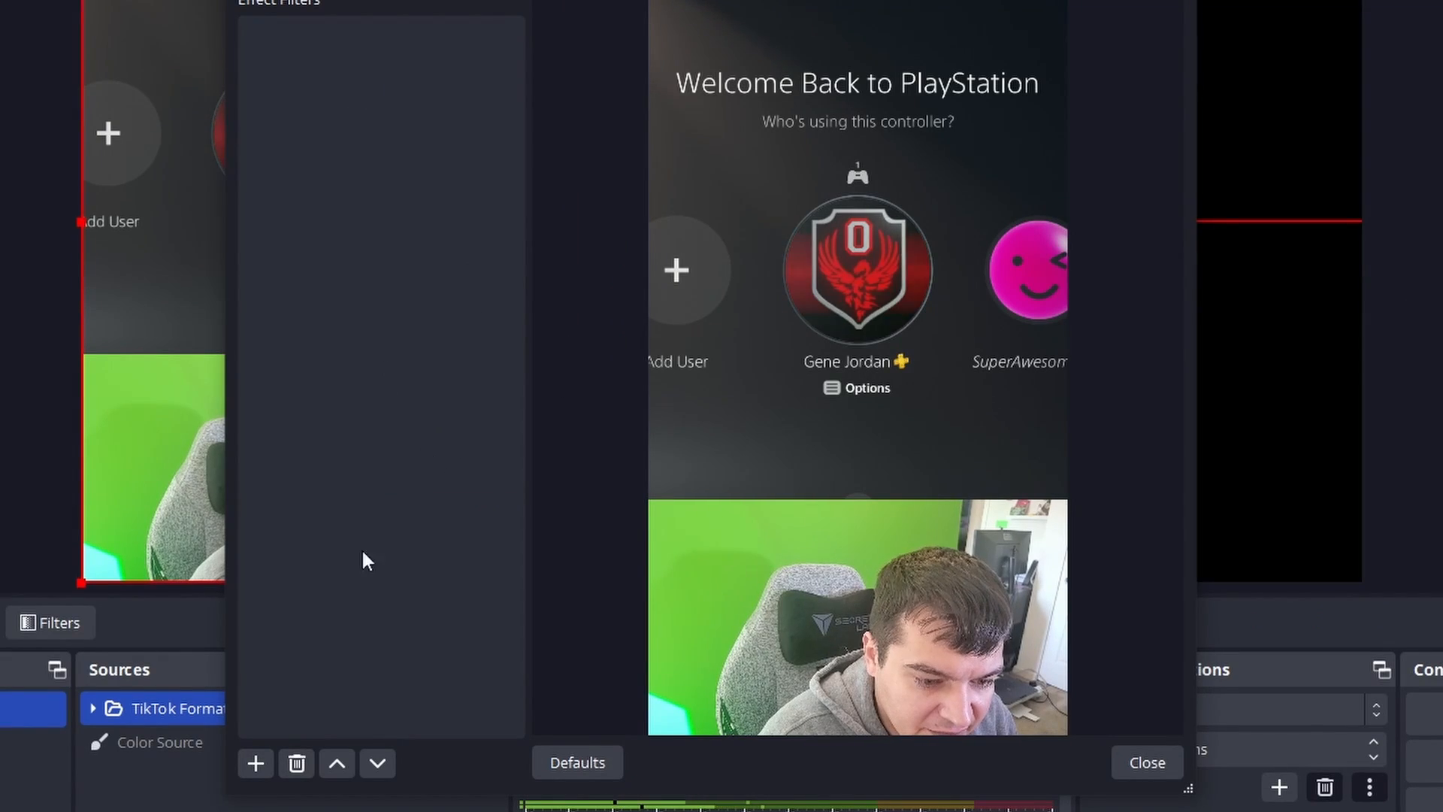
{"action": "left_click", "coordinate": [254, 768]}
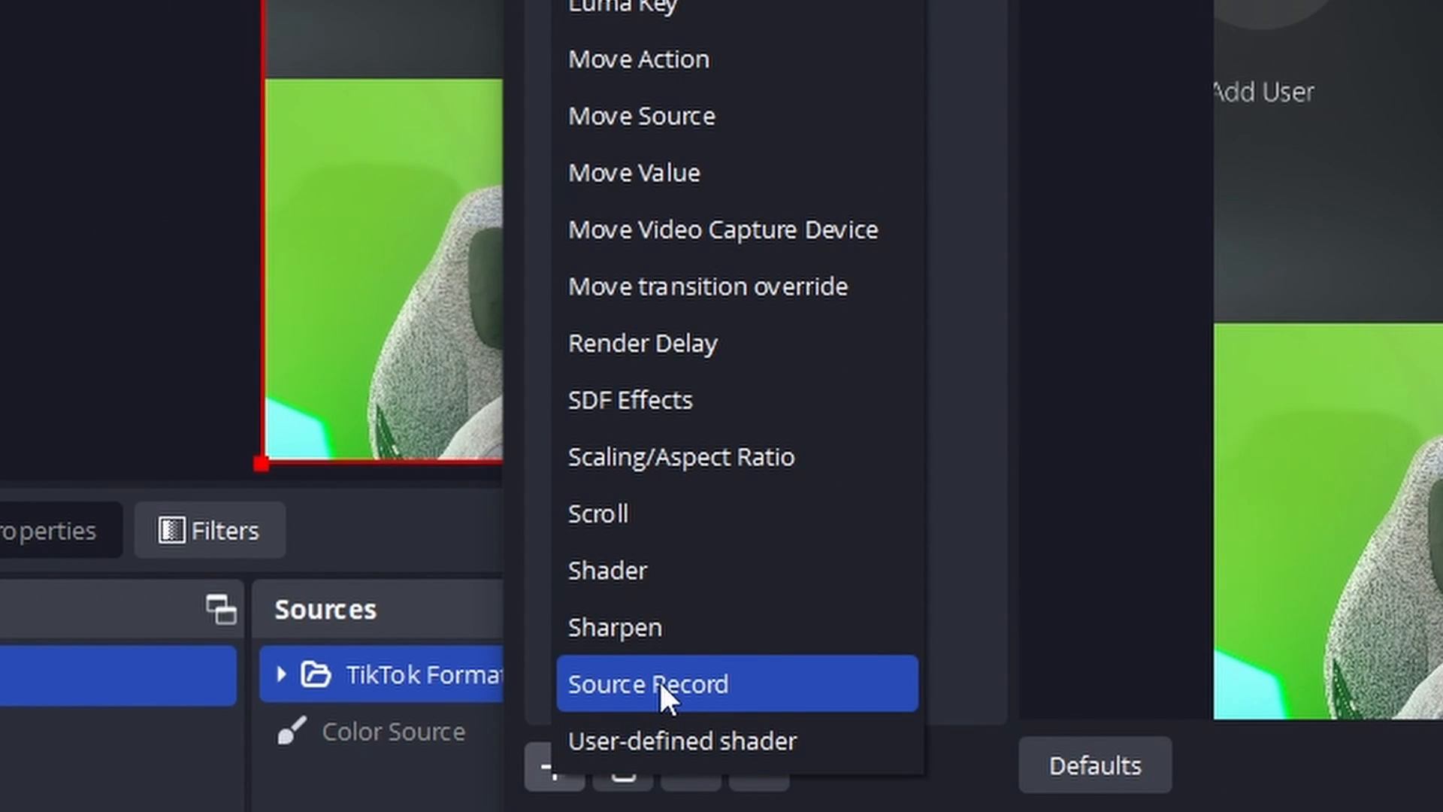
{"action": "left_click", "coordinate": [660, 679]}
{"action": "type", "text": "Ti"}
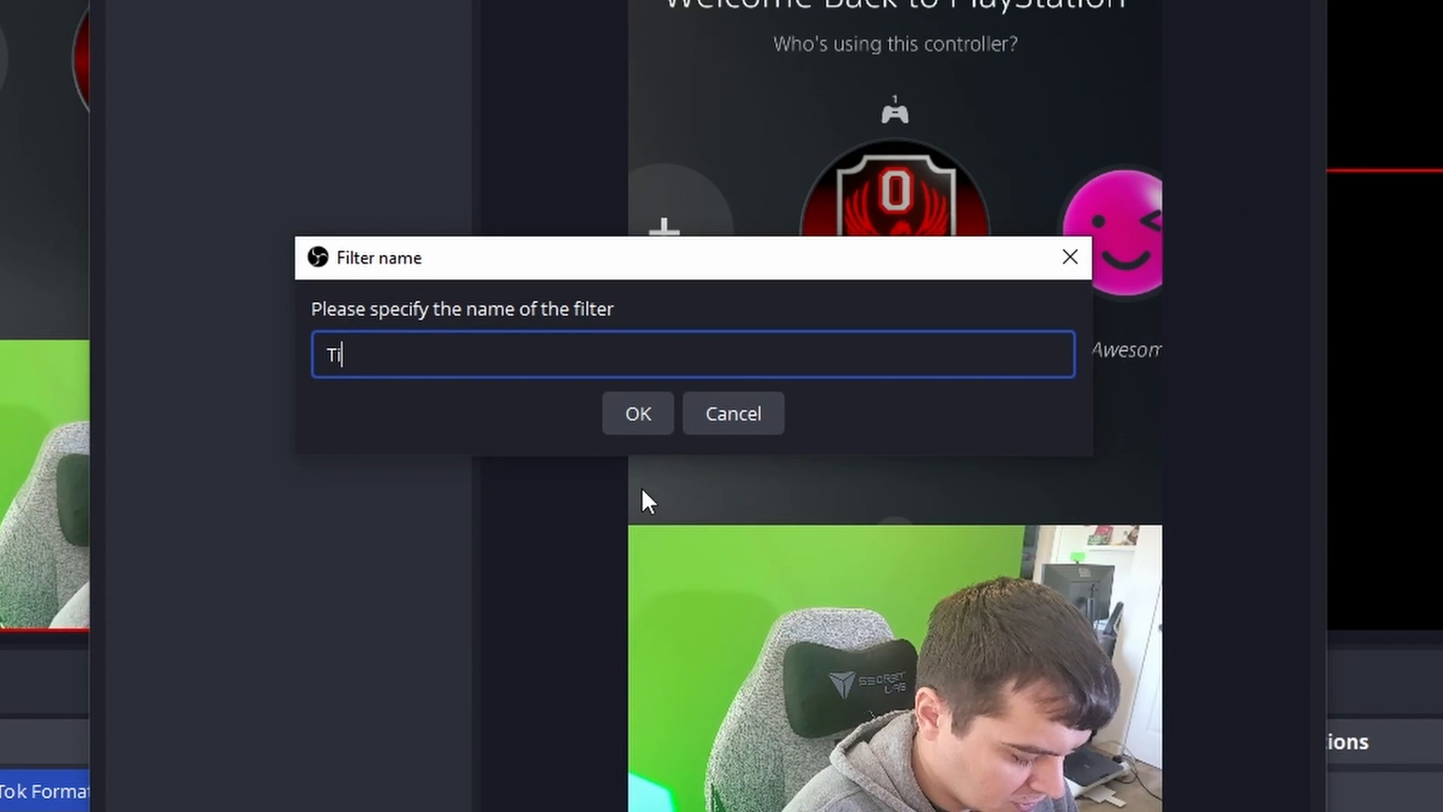
{"action": "type", "text": "kTok Repla"}
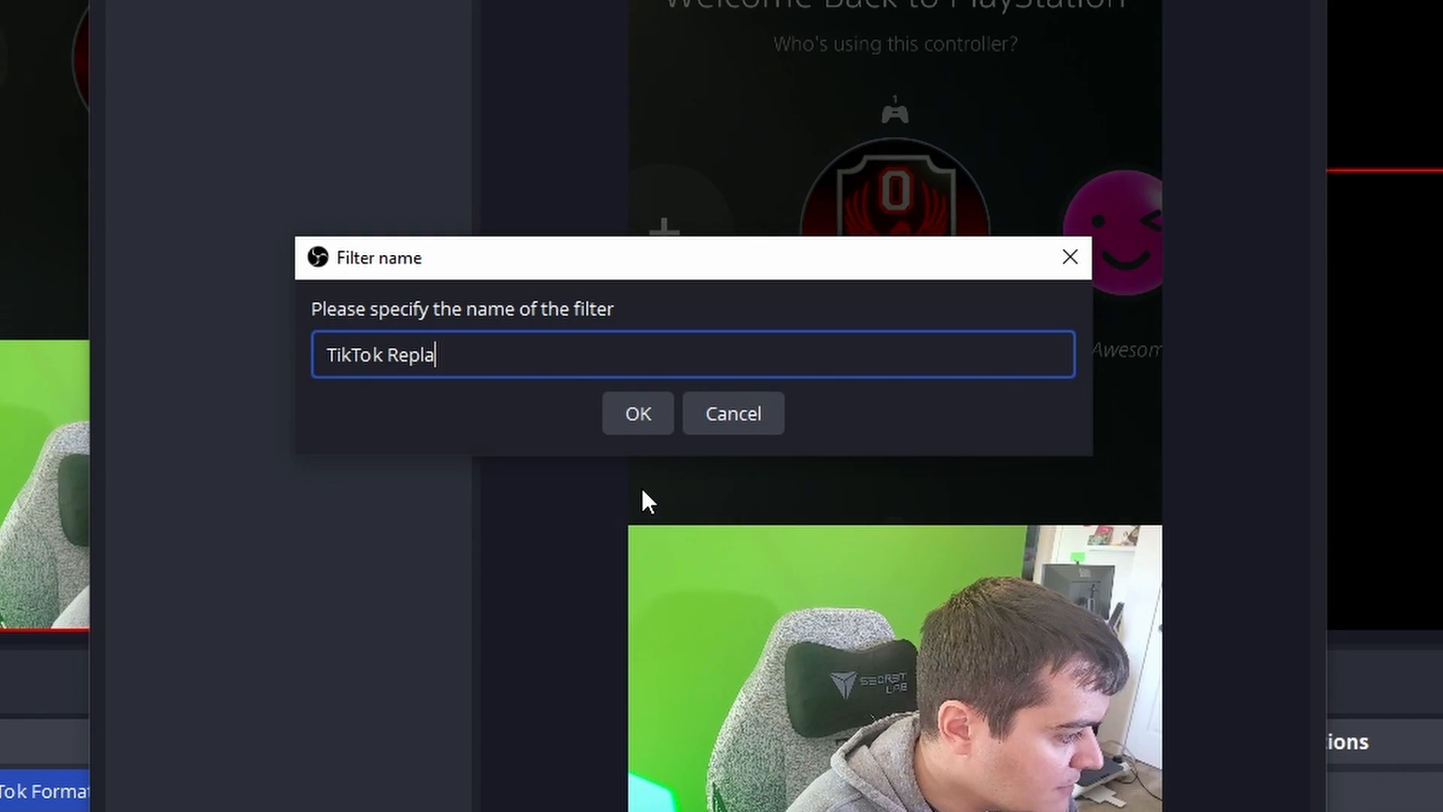
{"action": "type", "text": "y Record"}
{"action": "key", "text": "Return"}
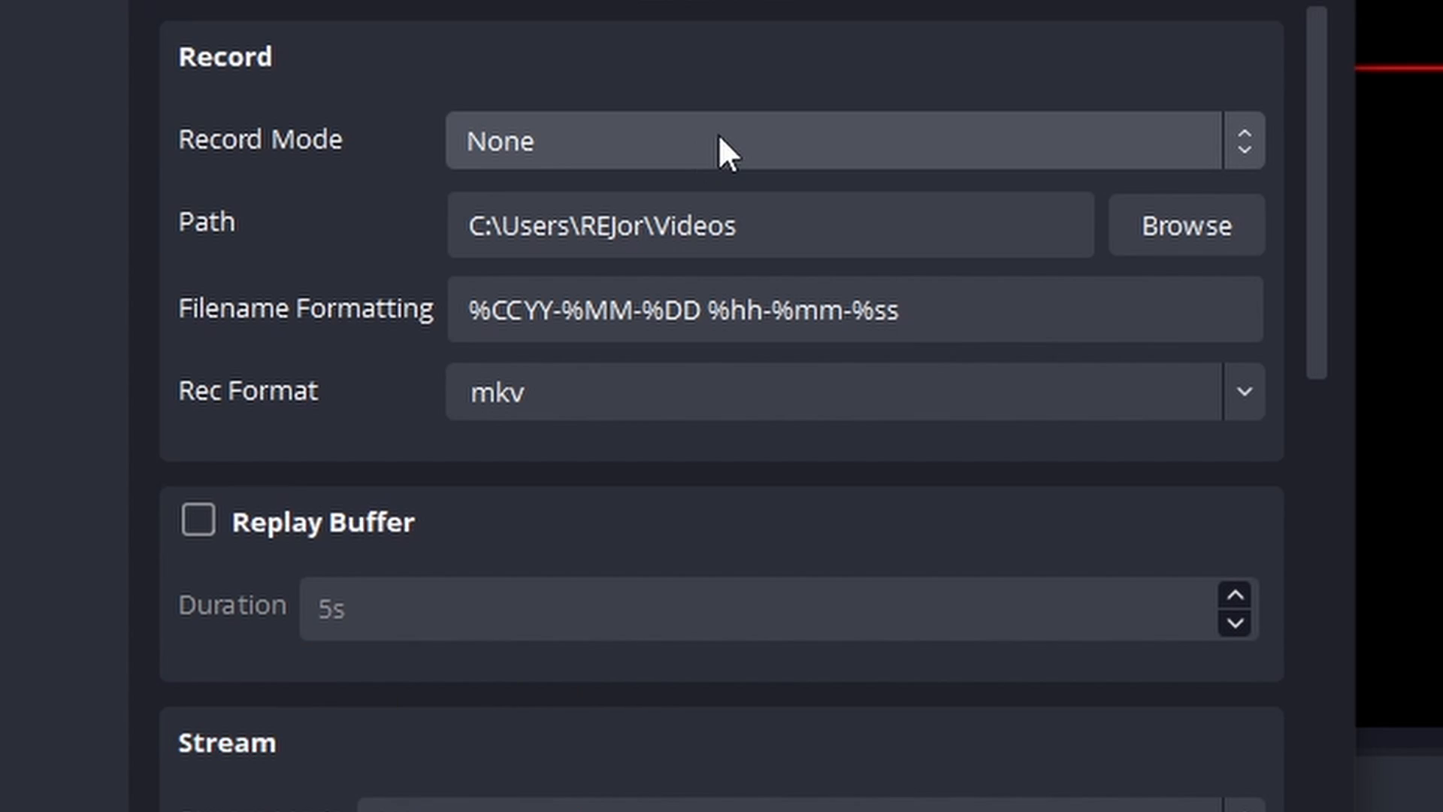
Examine the filter's available record modes and the folder chooser for the recording path.
{"action": "left_click", "coordinate": [720, 139]}
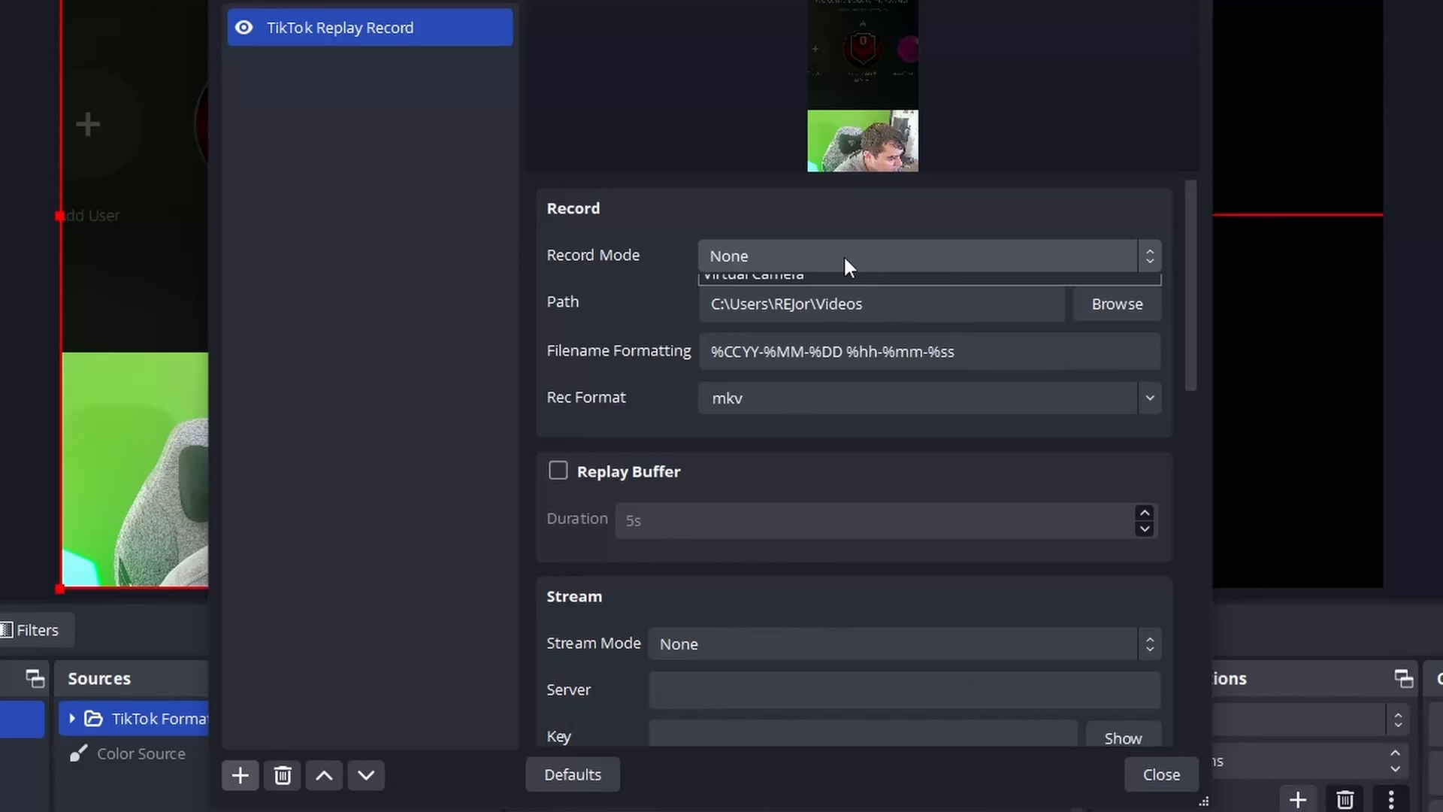
{"action": "left_click", "coordinate": [801, 312]}
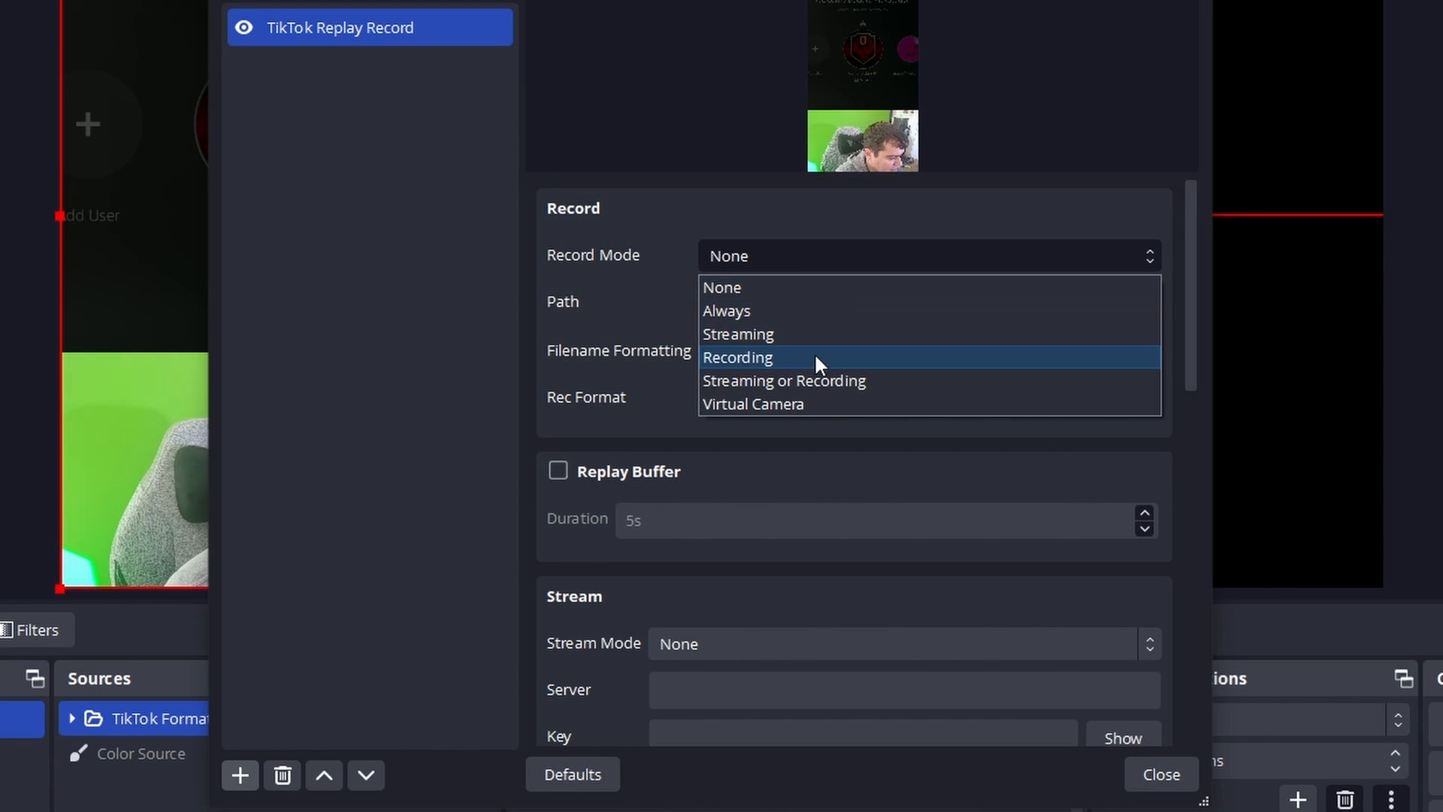
{"action": "left_click", "coordinate": [598, 321]}
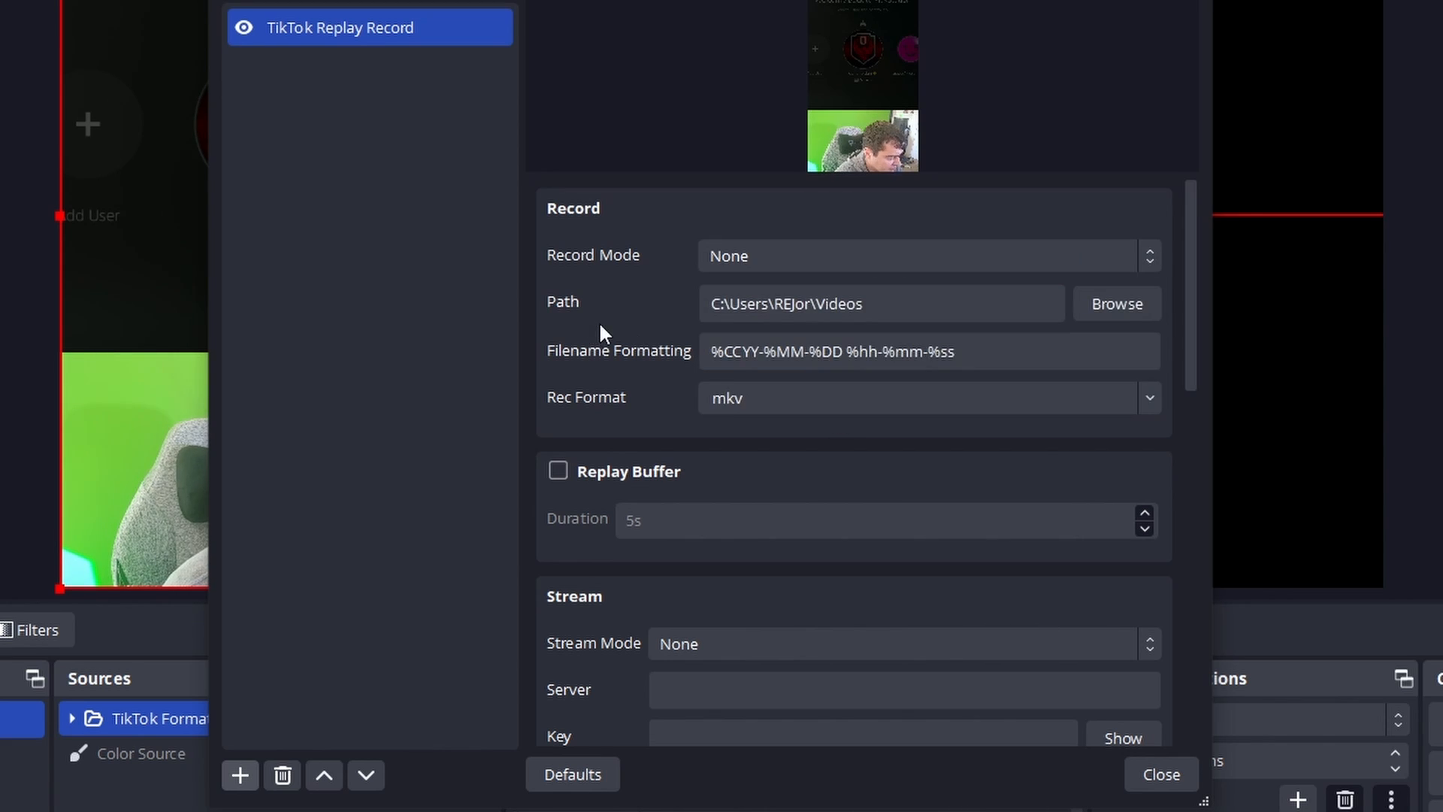
{"action": "left_click", "coordinate": [1149, 306]}
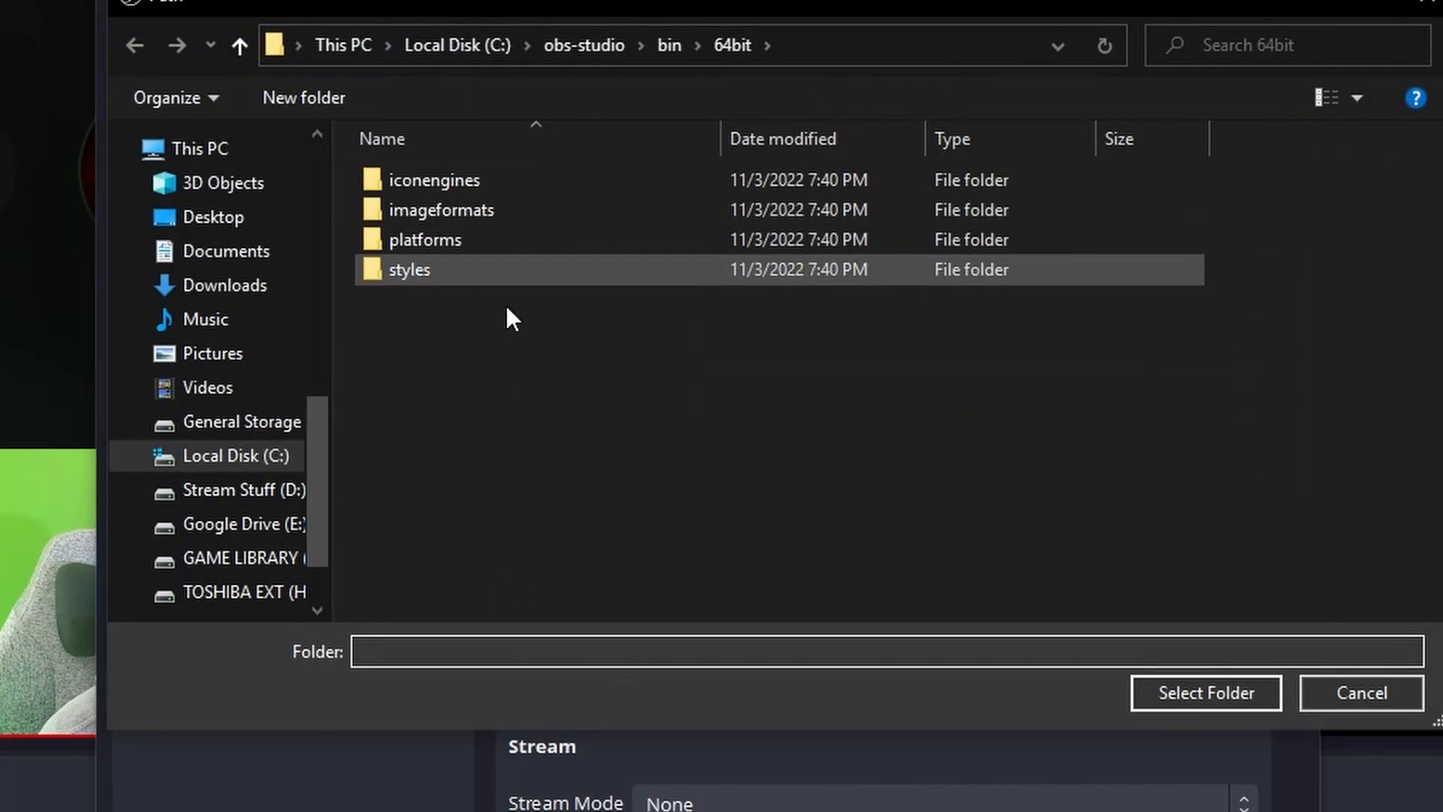
{"action": "left_click", "coordinate": [1393, 697]}
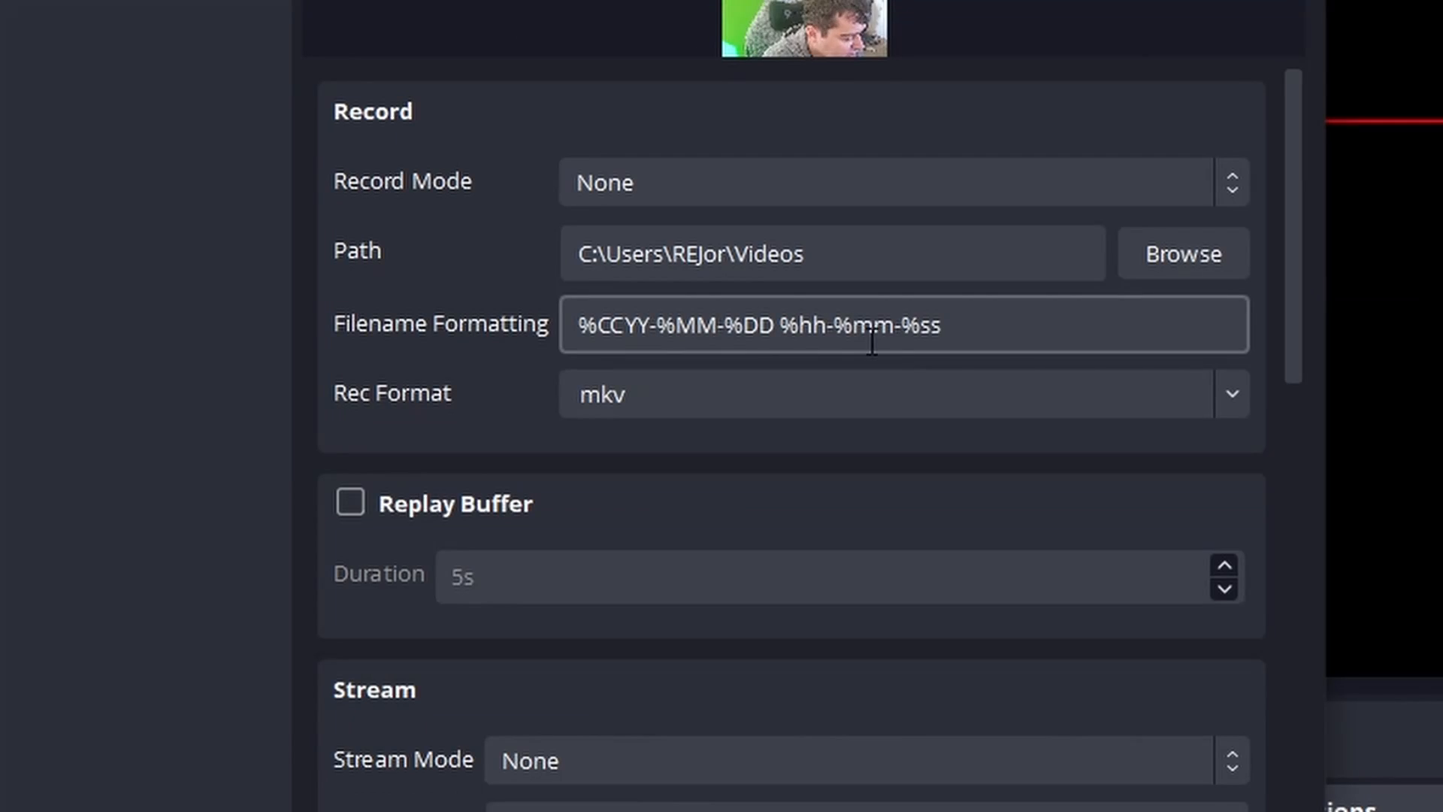
Append "Verticle Clip" to the filter's filename formatting and set its recording format to mp4.
{"action": "left_click", "coordinate": [1007, 331]}
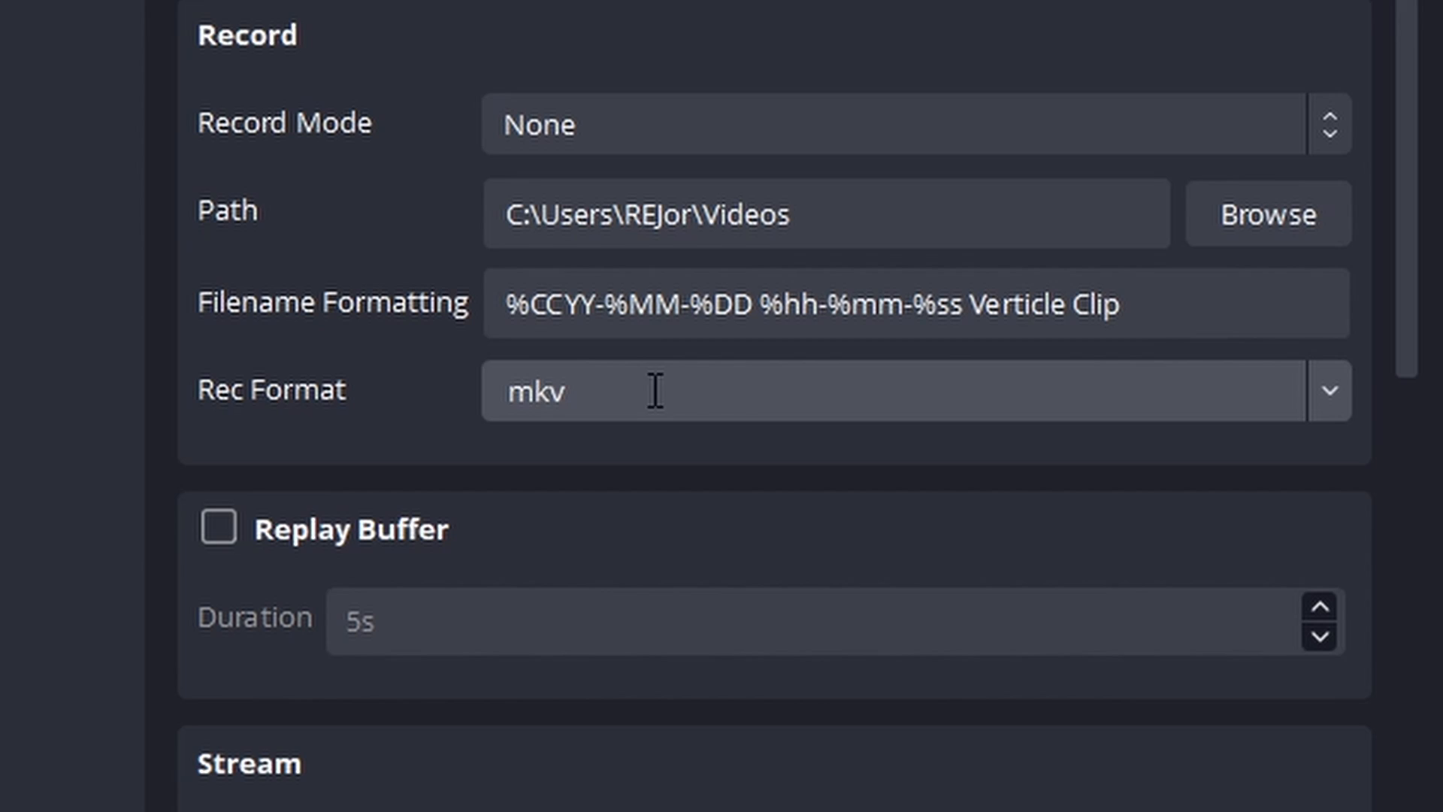
{"action": "left_click", "coordinate": [656, 390]}
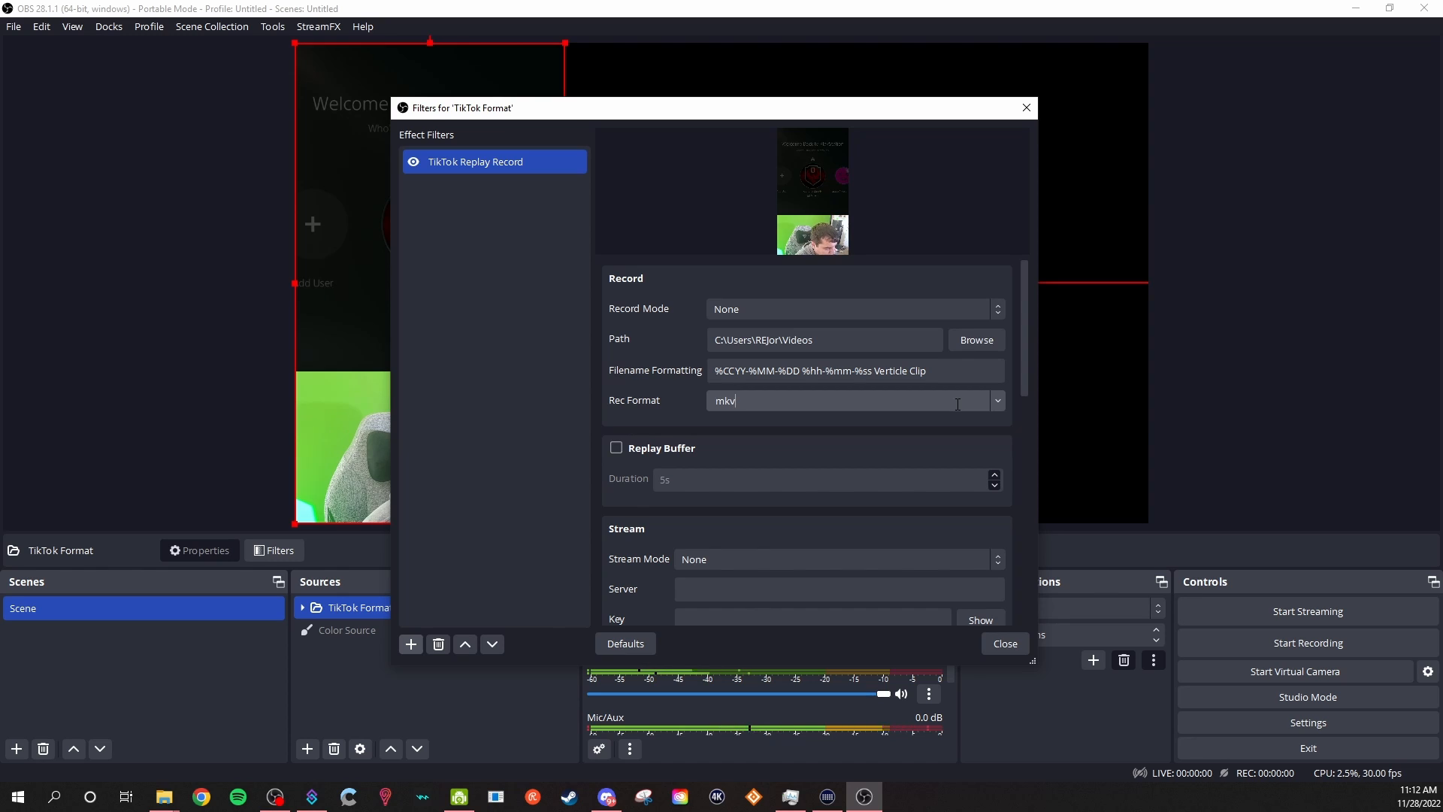
{"action": "left_click", "coordinate": [998, 404]}
{"action": "left_click", "coordinate": [895, 432]}
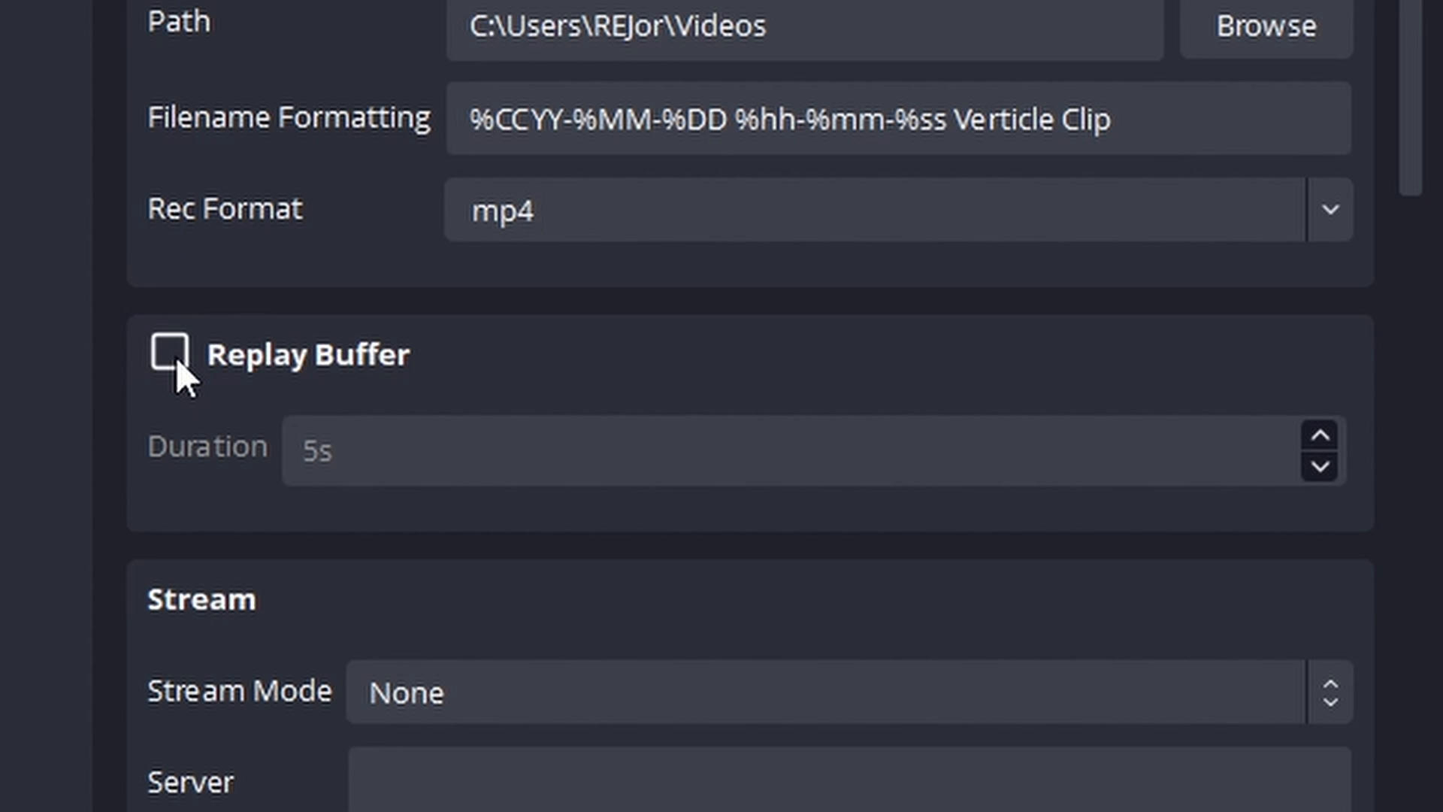
Enable the filter's replay buffer with a duration of 30 s.
{"action": "left_click", "coordinate": [174, 355]}
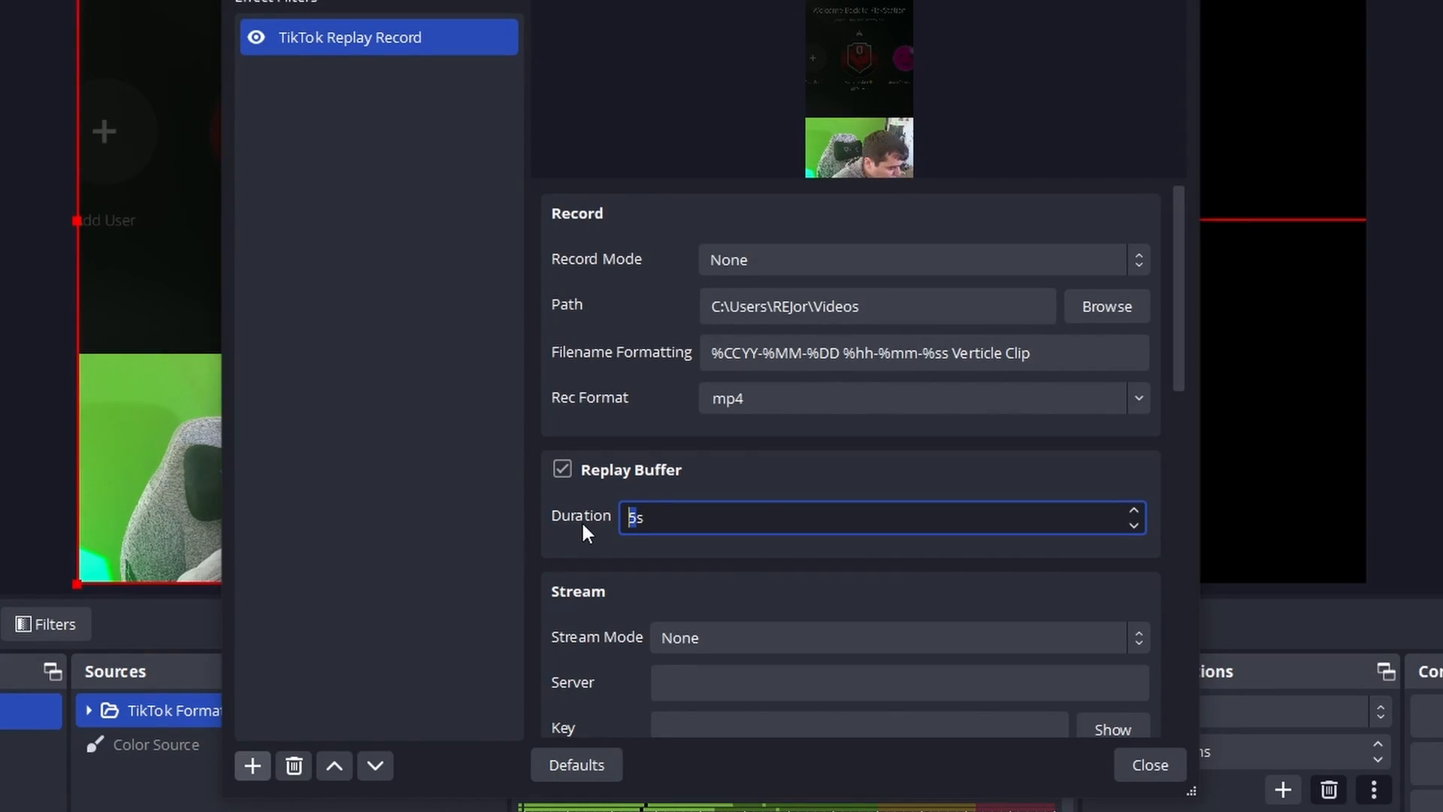
{"action": "type", "text": "30"}
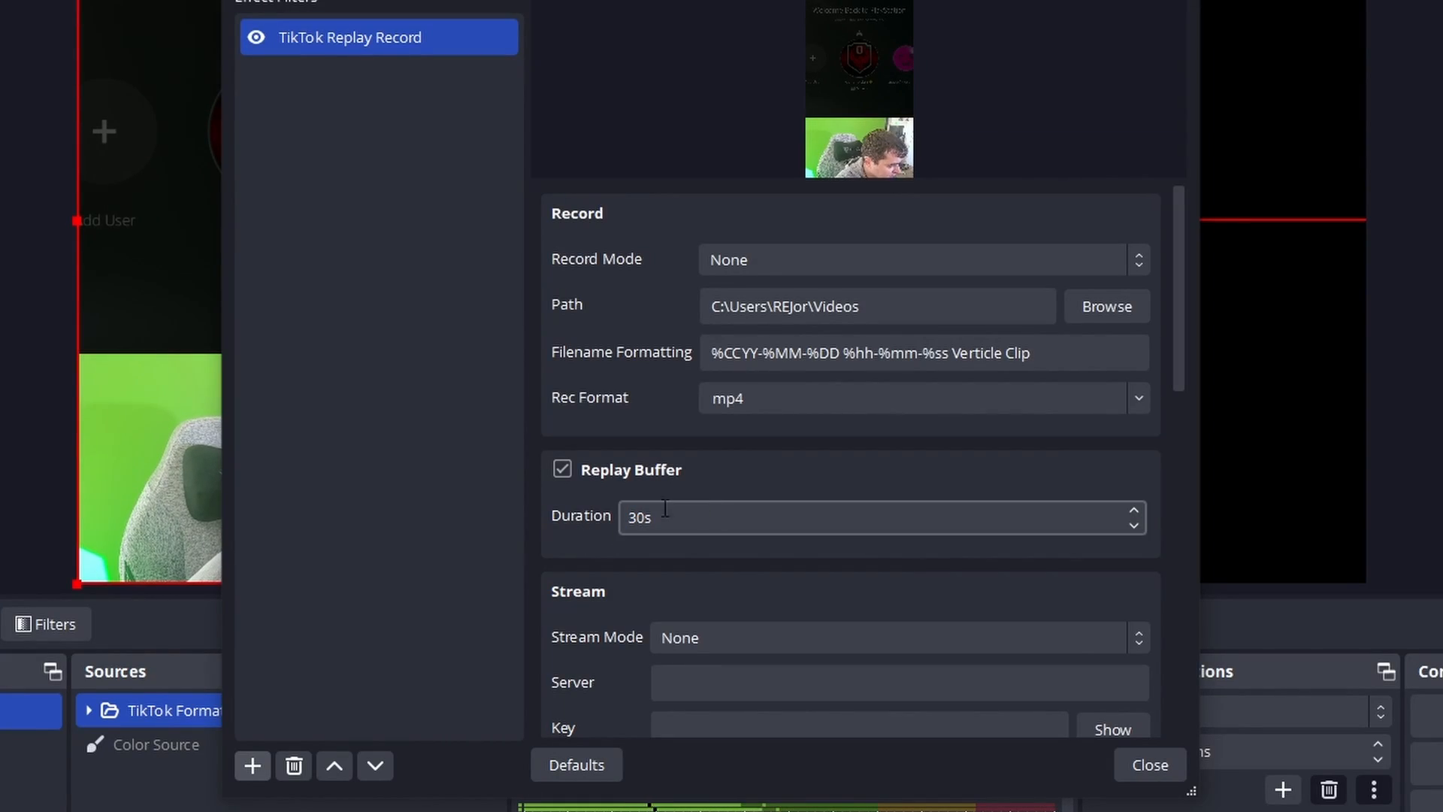
Examine the filter's stream mode options and its server and key fields.
{"action": "scroll", "coordinate": [588, 578], "scroll_direction": "down", "scroll_amount": 5}
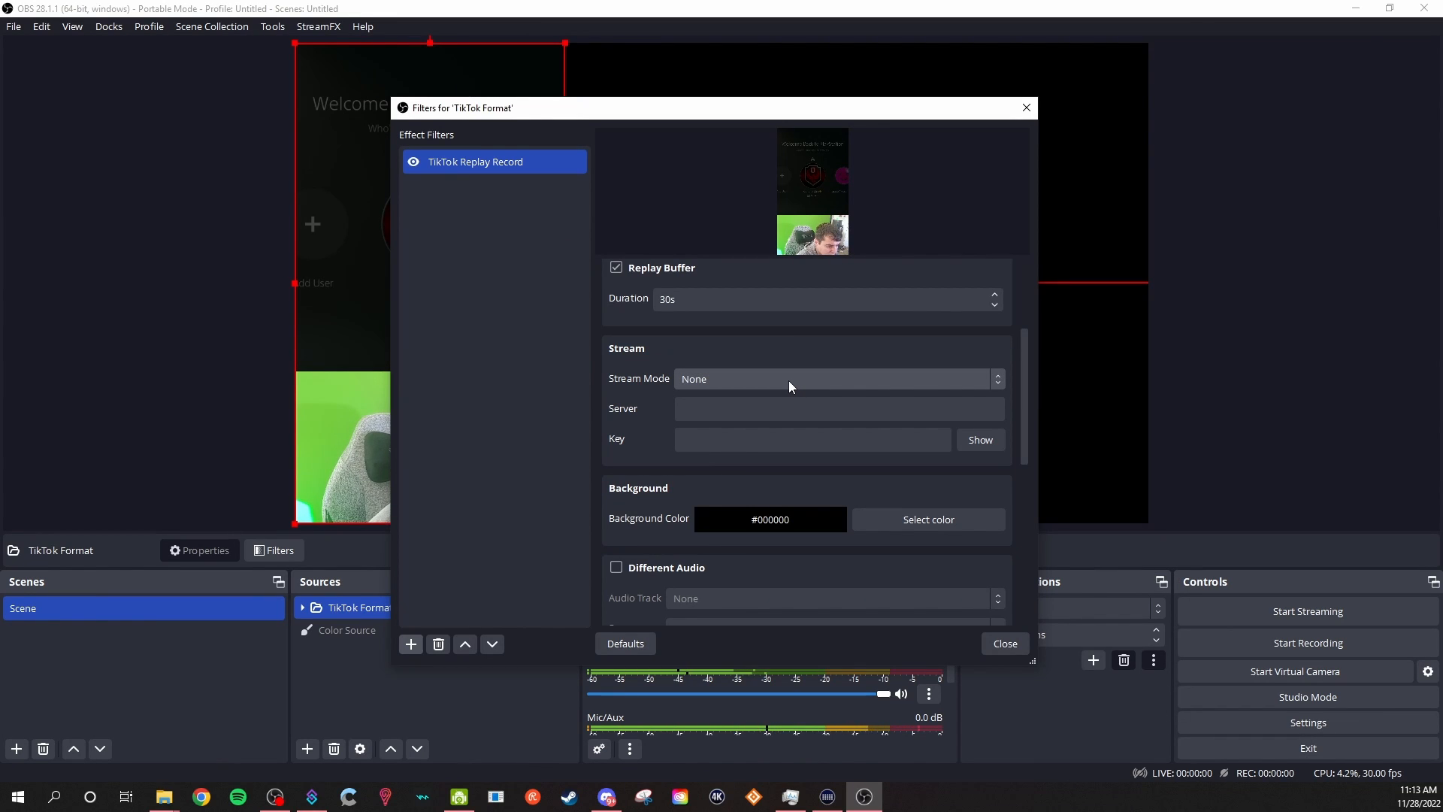
{"action": "left_click", "coordinate": [787, 380]}
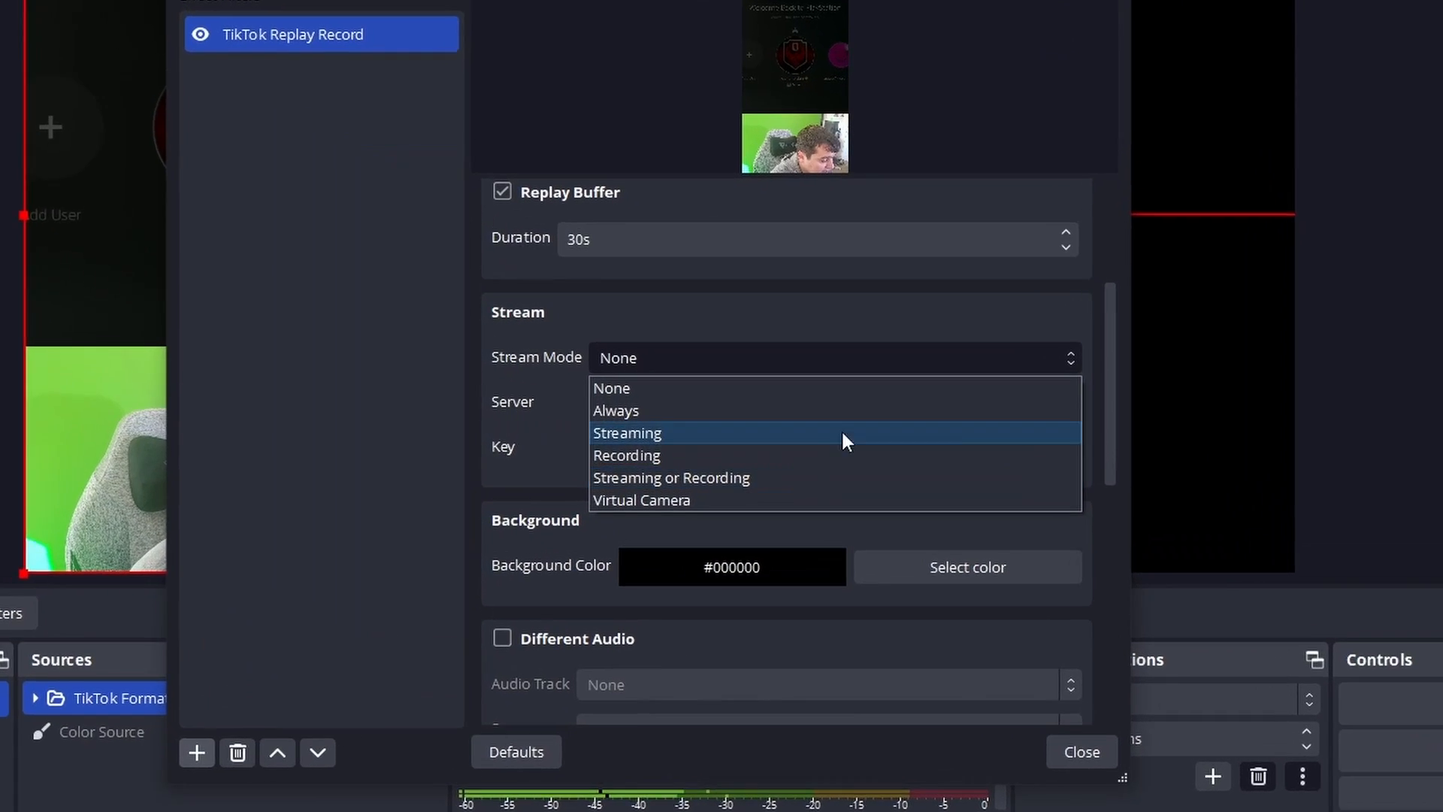
{"action": "left_click", "coordinate": [727, 368]}
{"action": "left_click", "coordinate": [644, 408]}
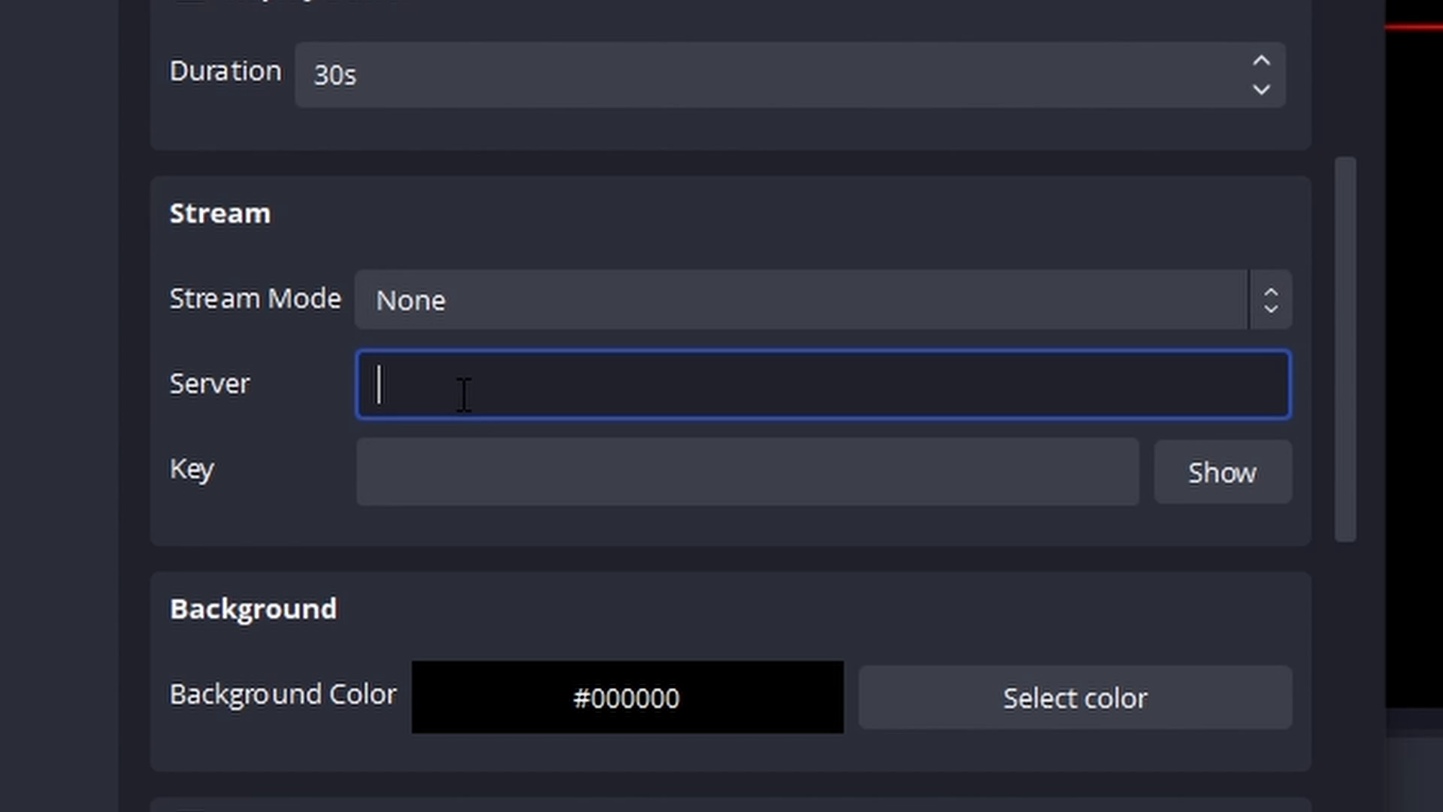
{"action": "left_click", "coordinate": [476, 478]}
Enable Different Audio for the filter and set its encoder to x264.
{"action": "left_click", "coordinate": [221, 483]}
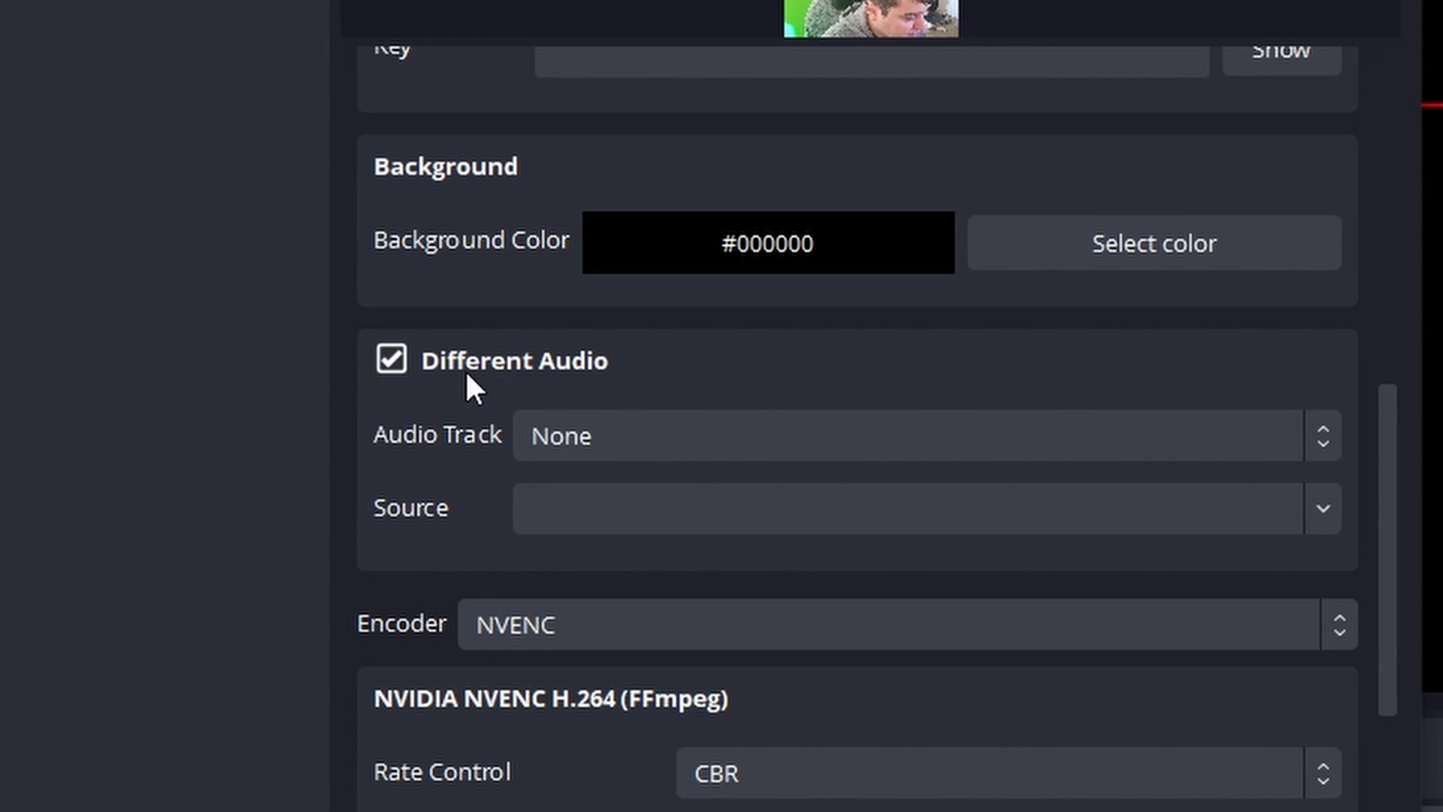
{"action": "scroll", "coordinate": [638, 451], "scroll_direction": "down", "scroll_amount": 2}
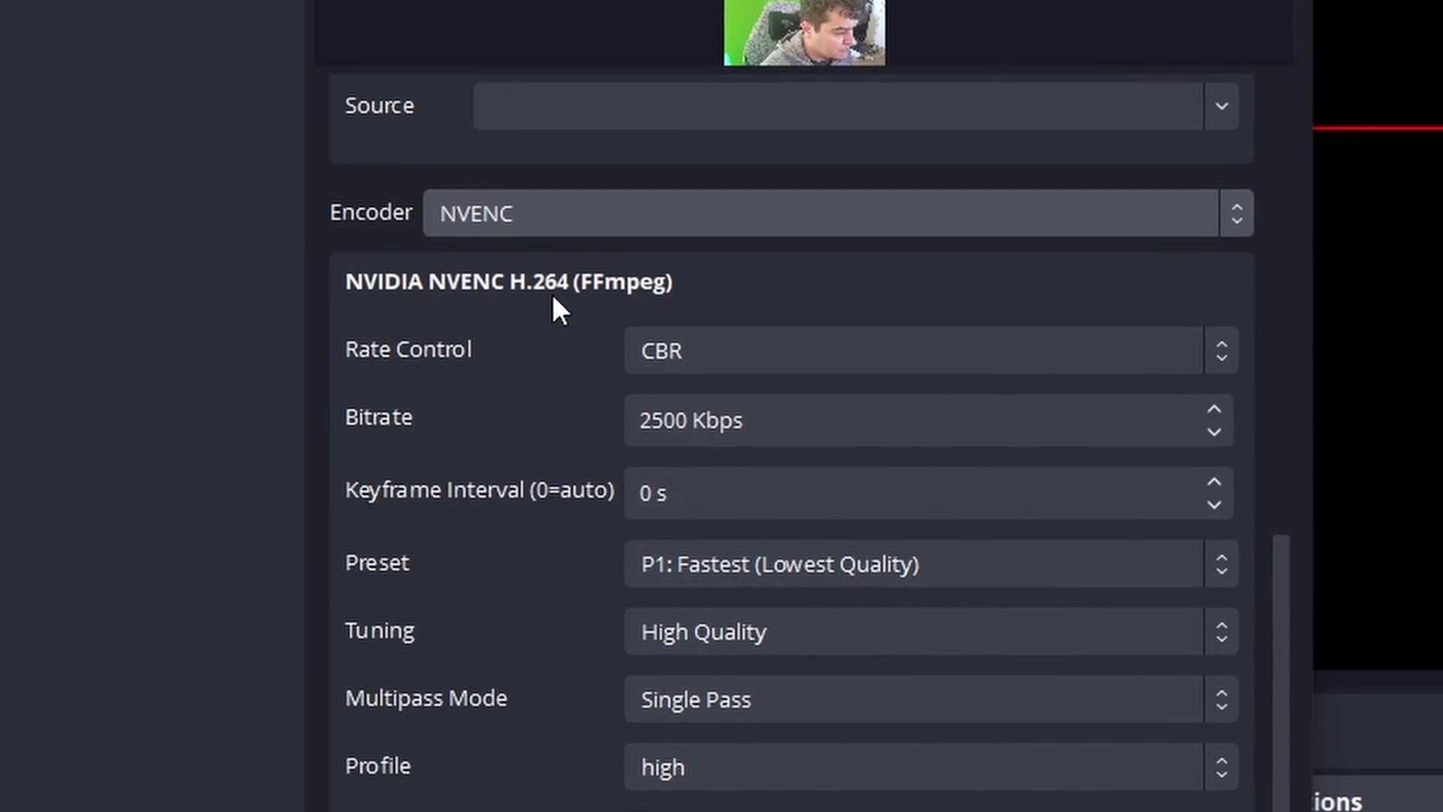
{"action": "left_click", "coordinate": [552, 213]}
{"action": "left_click", "coordinate": [534, 460]}
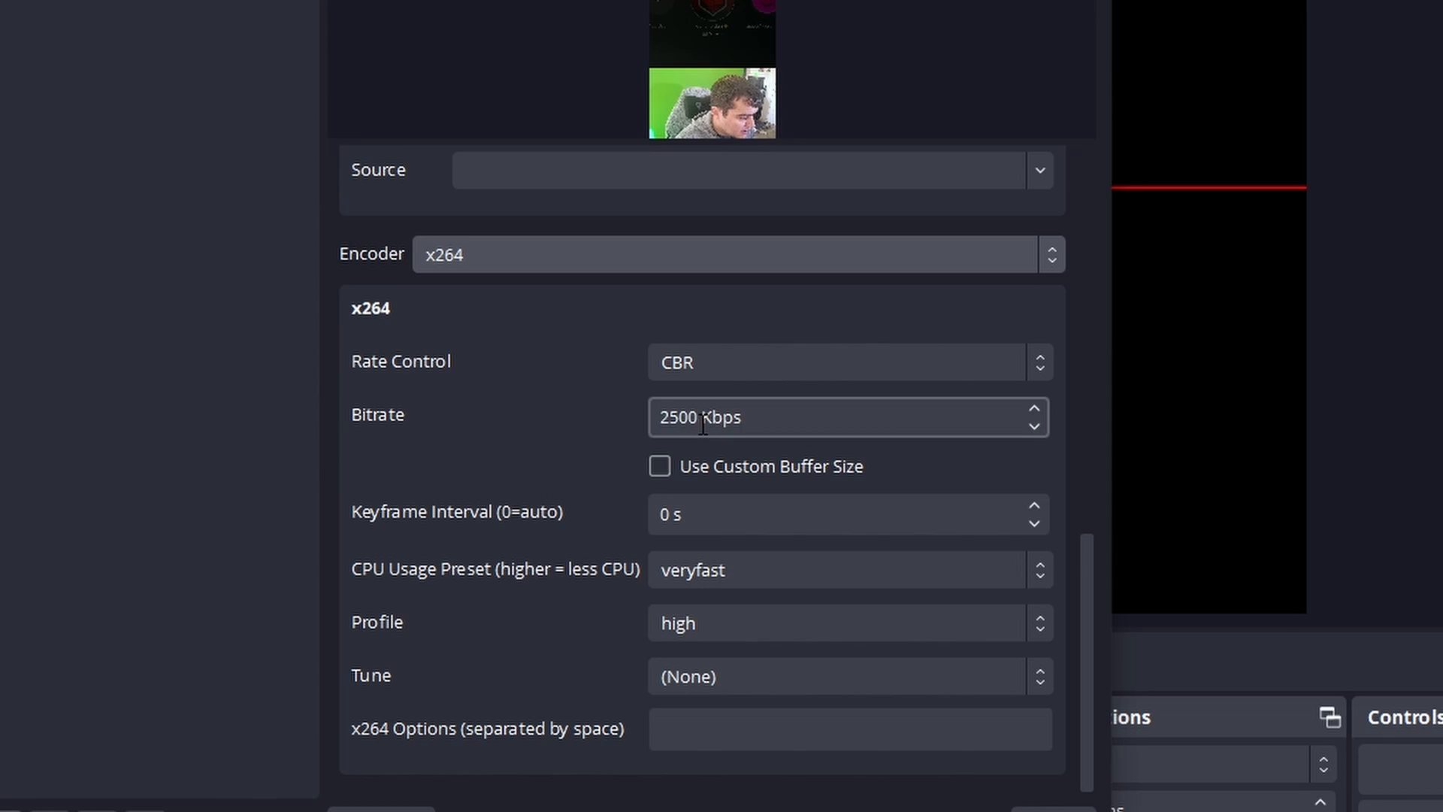
Set the x264 encoder's bitrate to 6000 Kbps and its keyframe interval to 2 s.
{"action": "left_click_drag", "start_coordinate": [867, 422], "coordinate": [715, 420]}
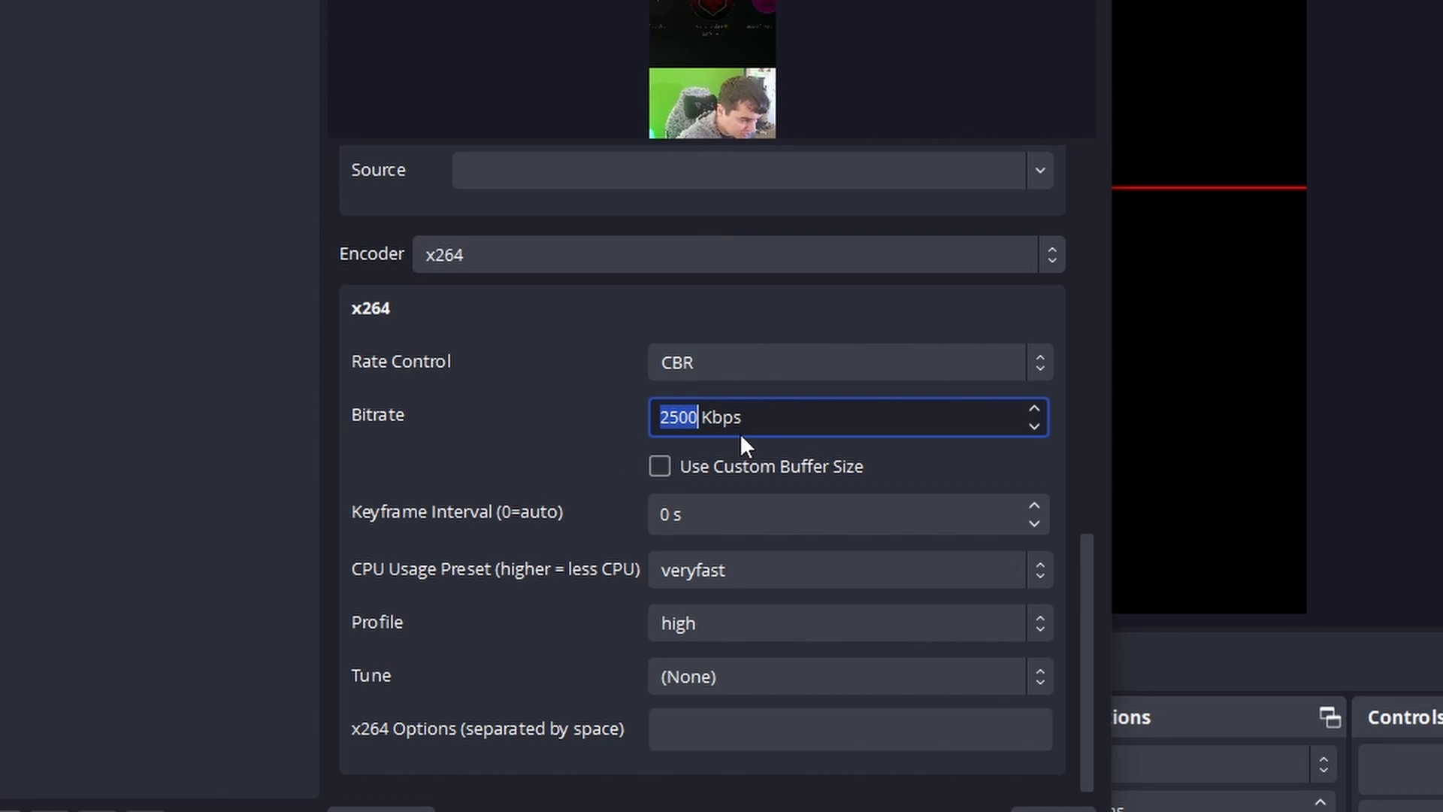
{"action": "type", "text": "6000"}
{"action": "left_click", "coordinate": [463, 408]}
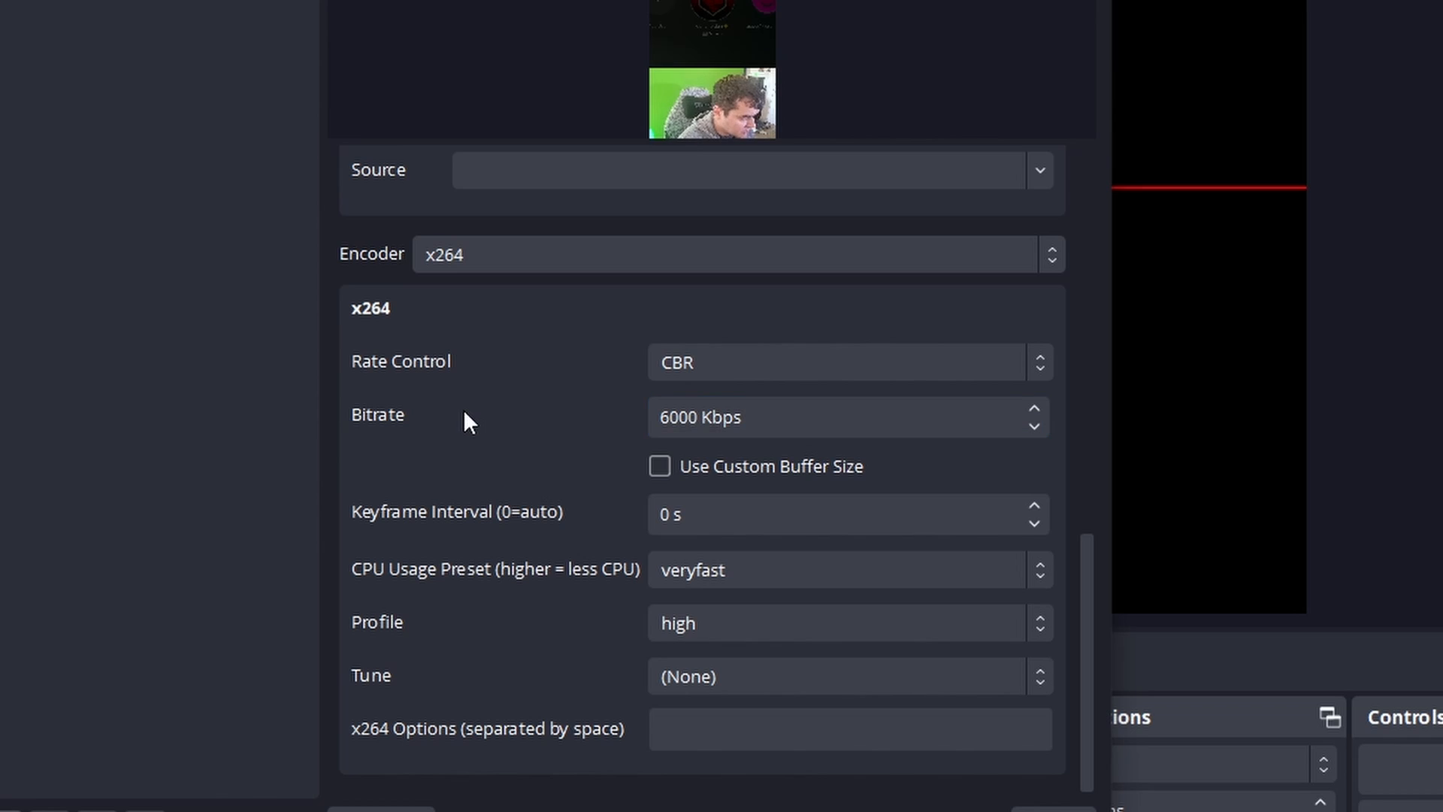
{"action": "left_click_drag", "start_coordinate": [667, 514], "coordinate": [641, 513]}
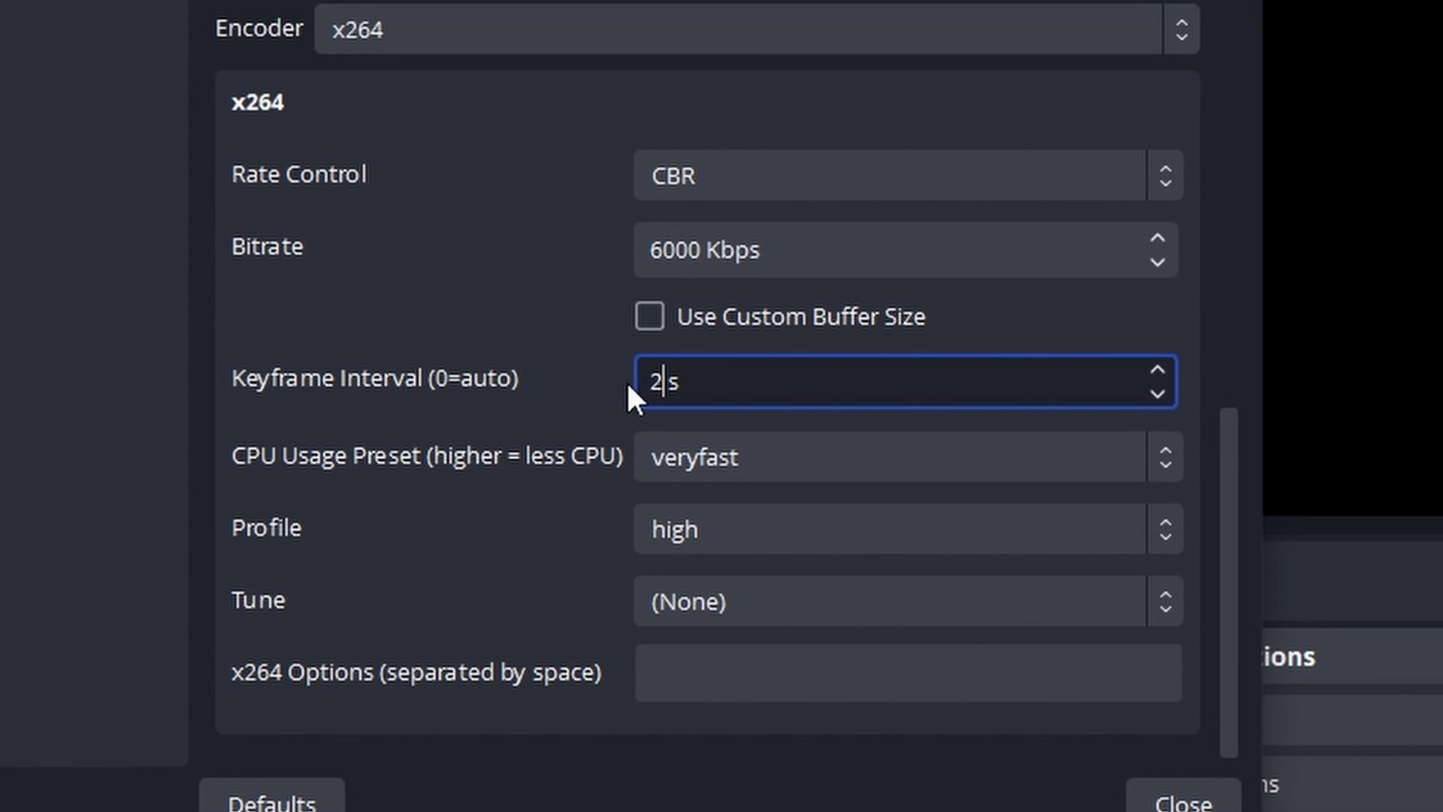
Close the filter settings and assign Ctrl + Alt + Num 1 as the Save Replay hotkey for TikTok Replay Record.
{"action": "left_click", "coordinate": [493, 457]}
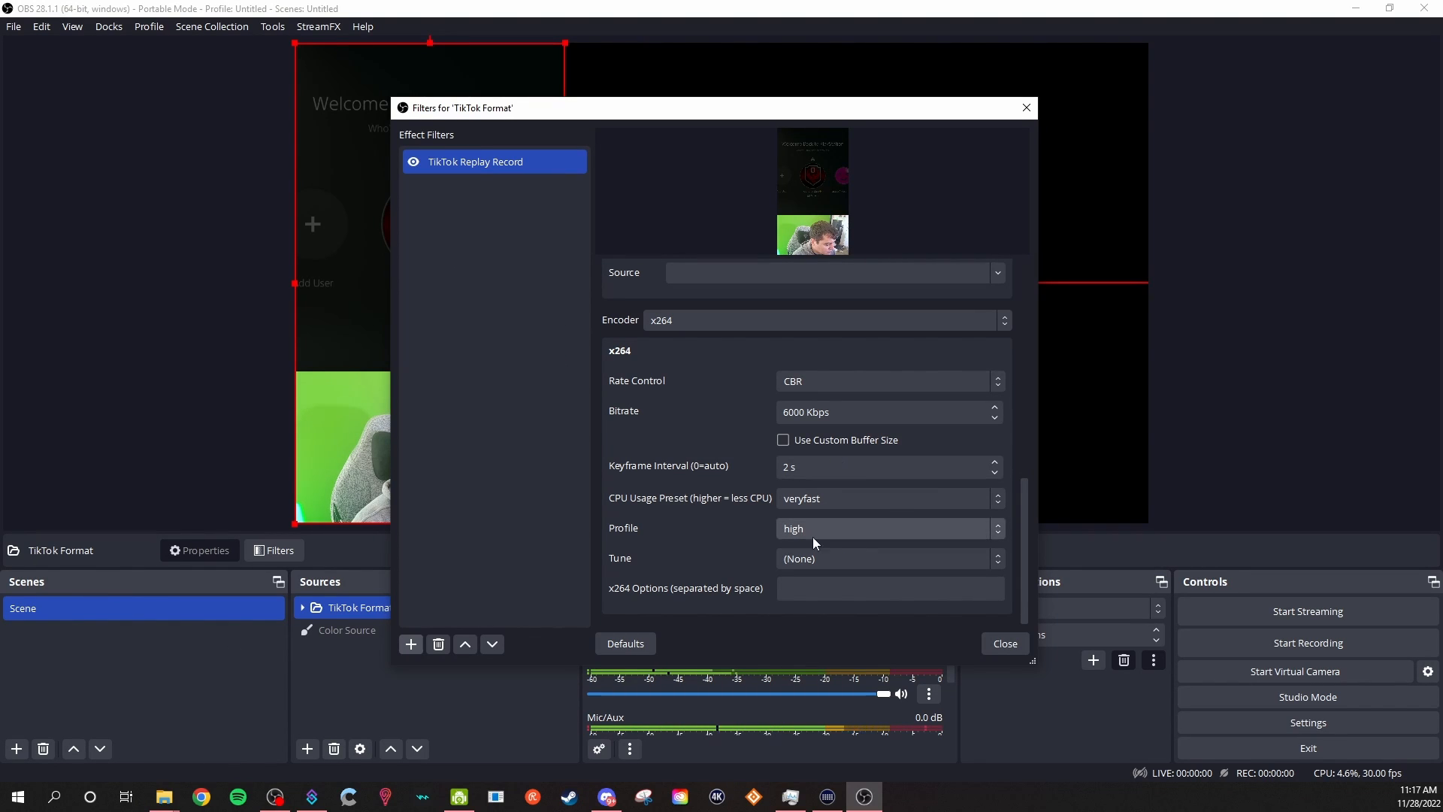
{"action": "left_click", "coordinate": [988, 640]}
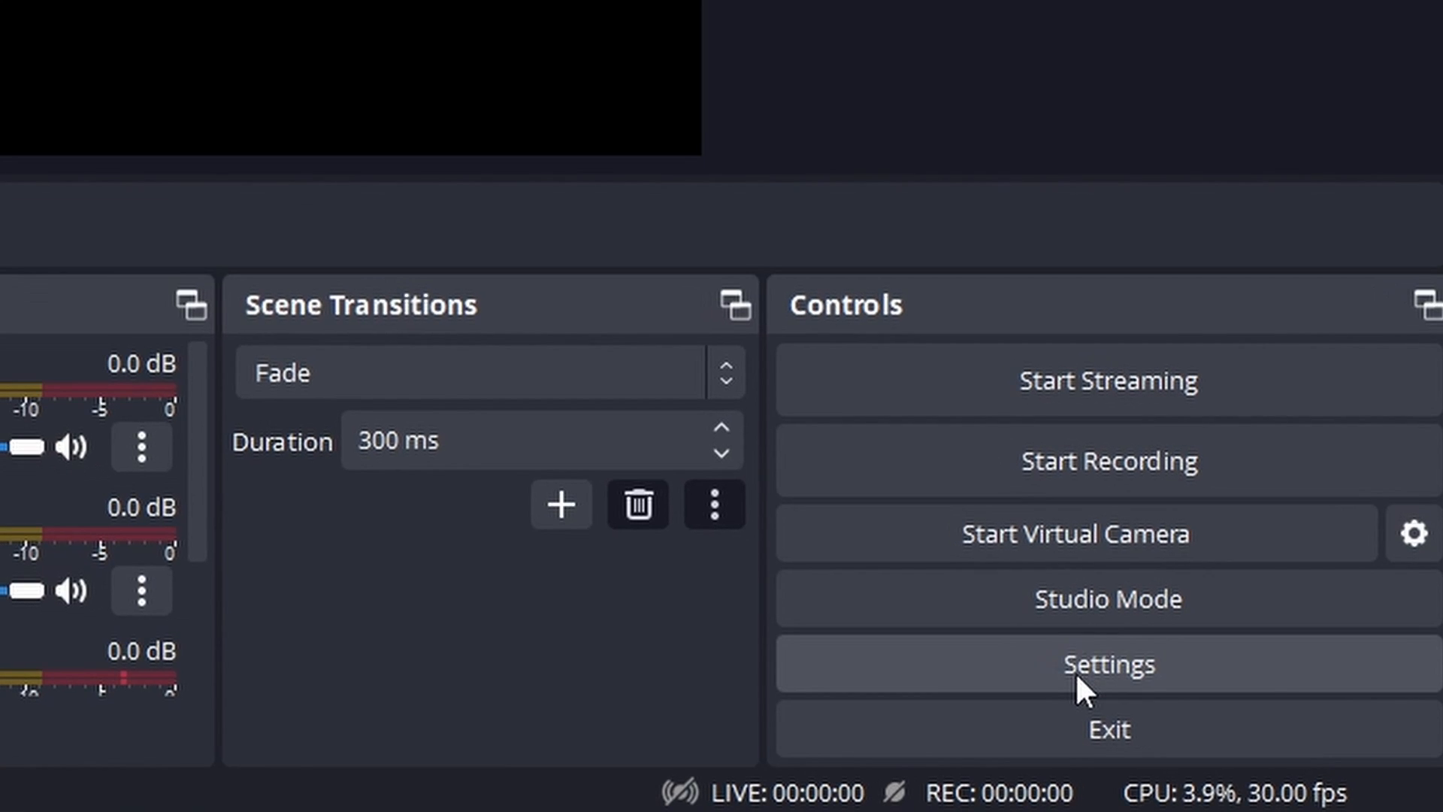
{"action": "left_click", "coordinate": [1075, 670]}
{"action": "left_click", "coordinate": [643, 319]}
{"action": "scroll", "coordinate": [624, 361], "scroll_direction": "down", "scroll_amount": 8}
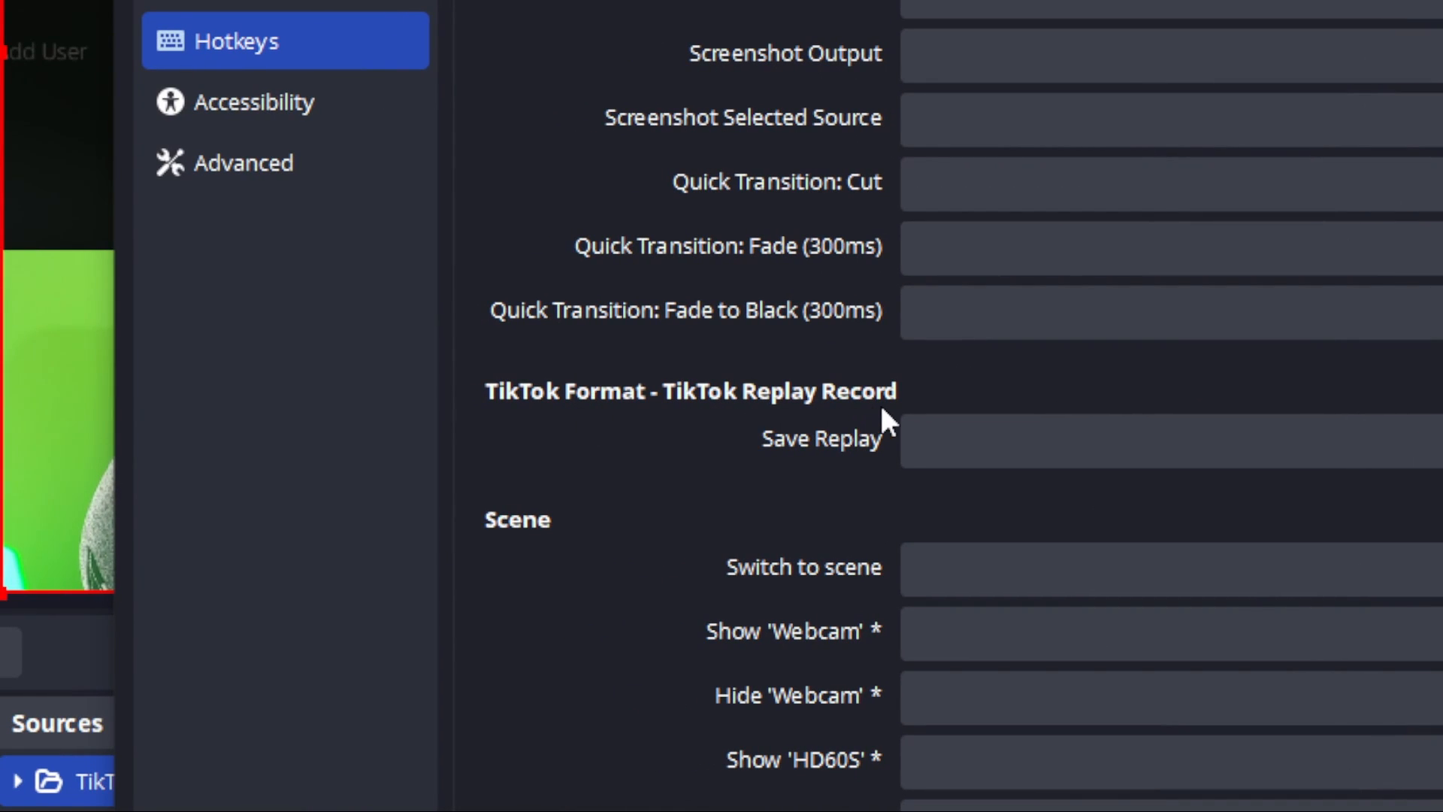
{"action": "left_click", "coordinate": [1266, 439]}
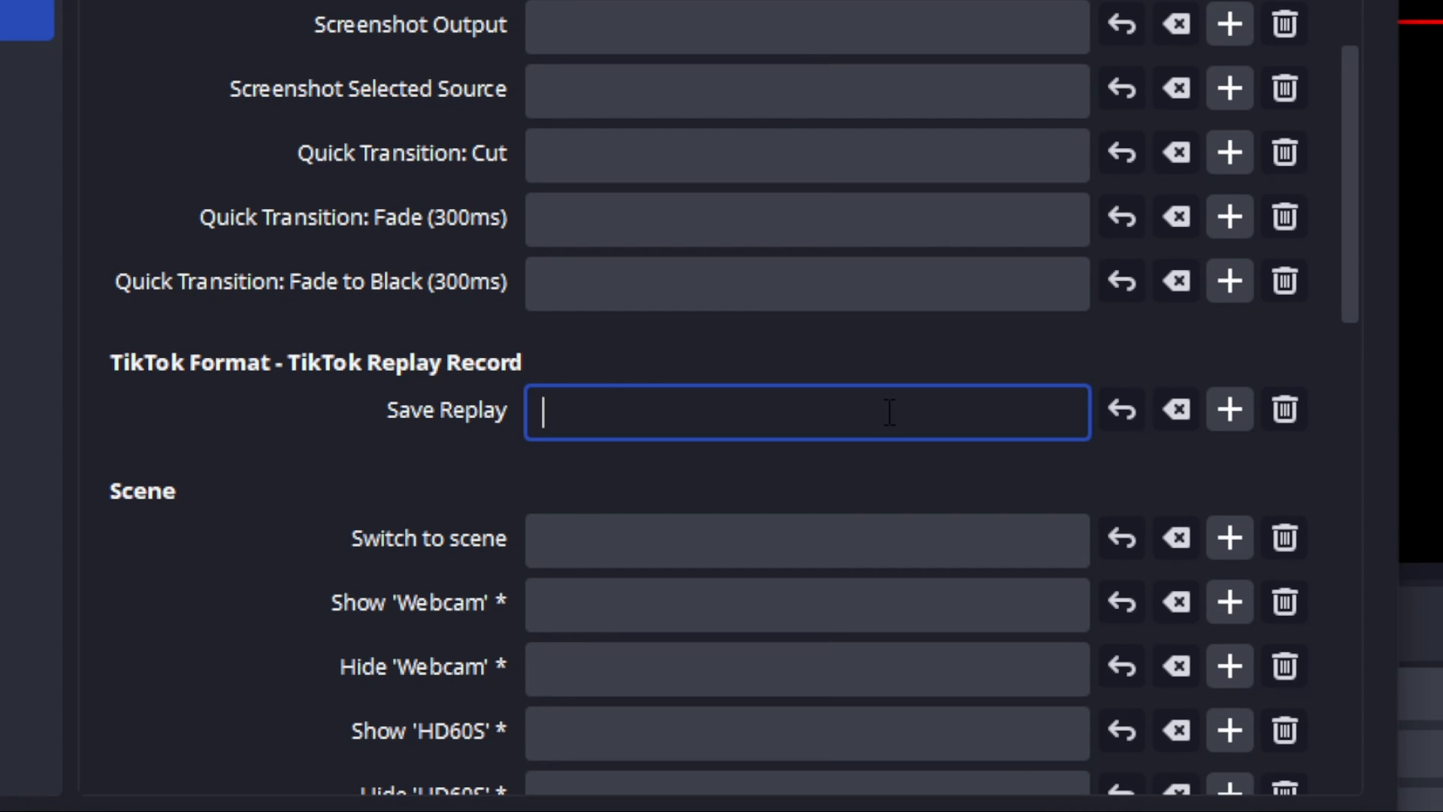
{"action": "key", "text": "ctrl+alt+KP_1"}
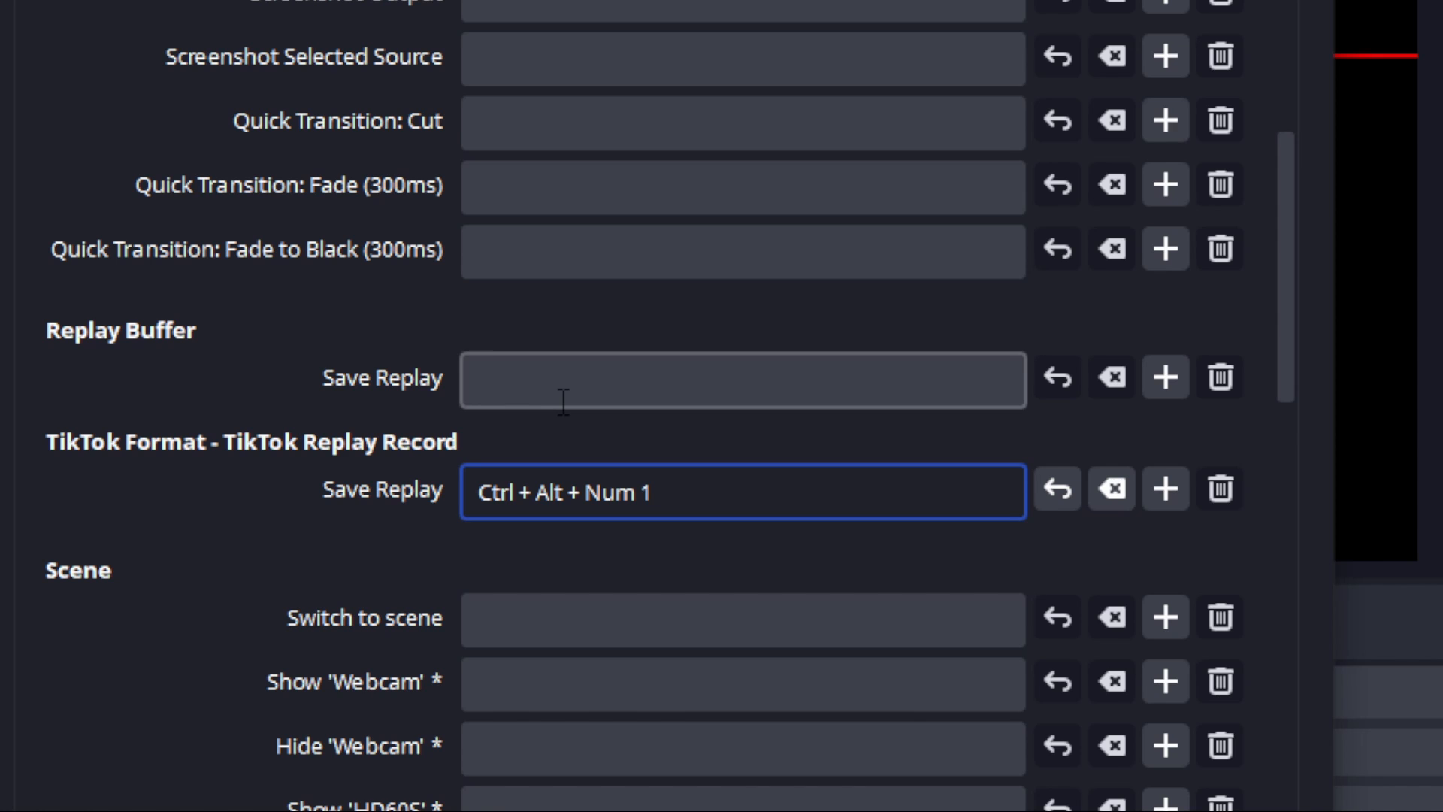
Assign the same Ctrl + Alt + Num 1 hotkey to Save Replay for the main Replay Buffer.
{"action": "left_click", "coordinate": [562, 401]}
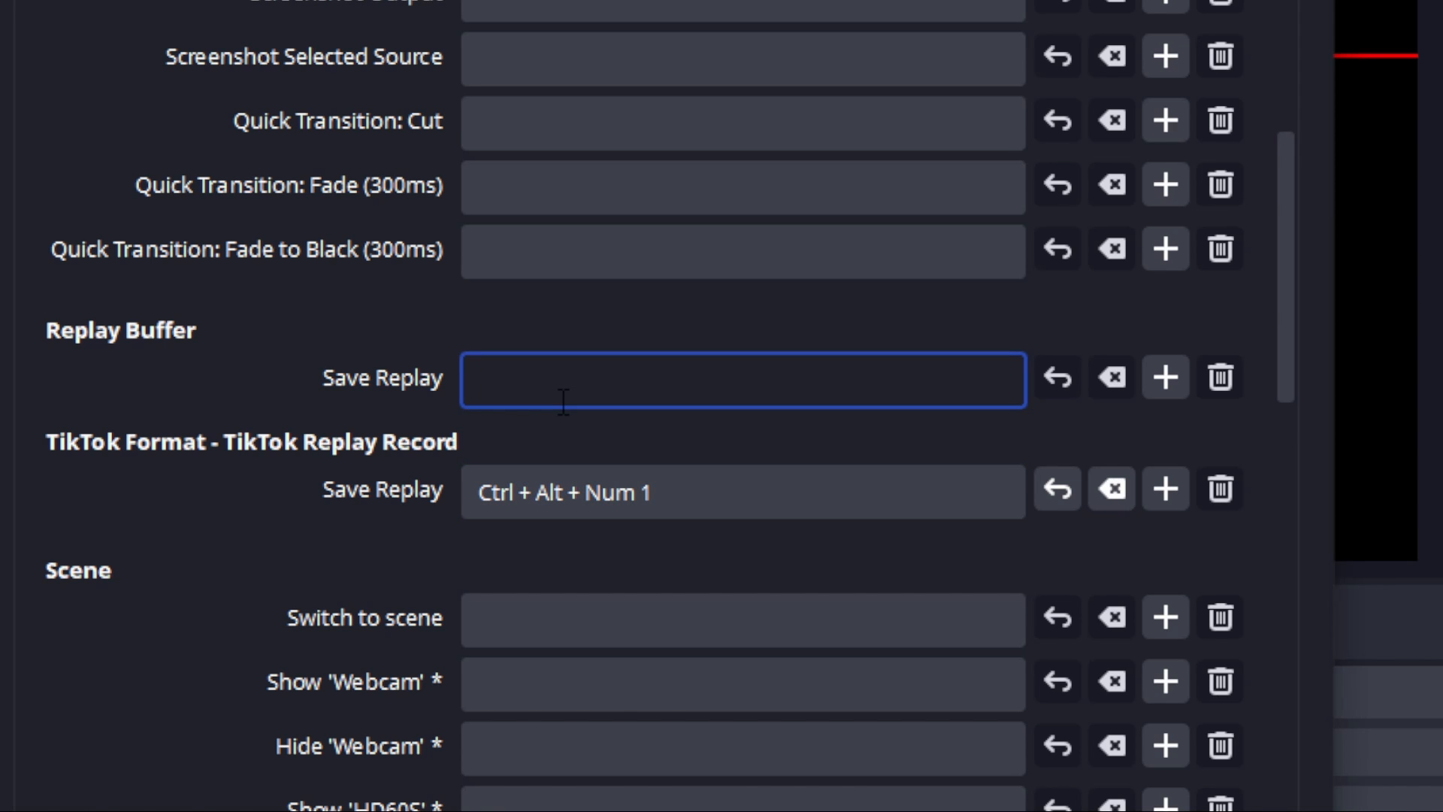
{"action": "key", "text": "ctrl+alt+KP_1"}
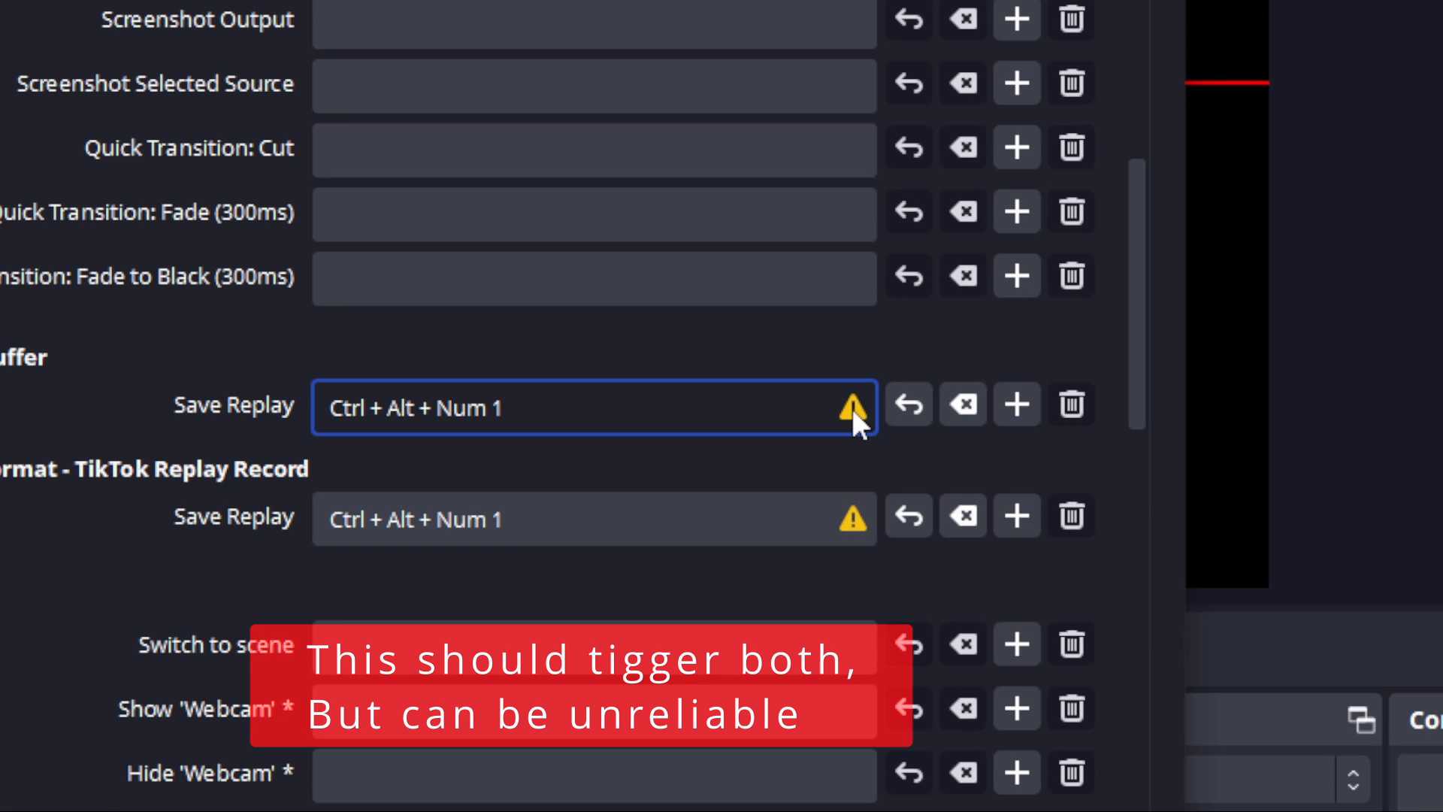
{"action": "mouse_move", "coordinate": [850, 406]}
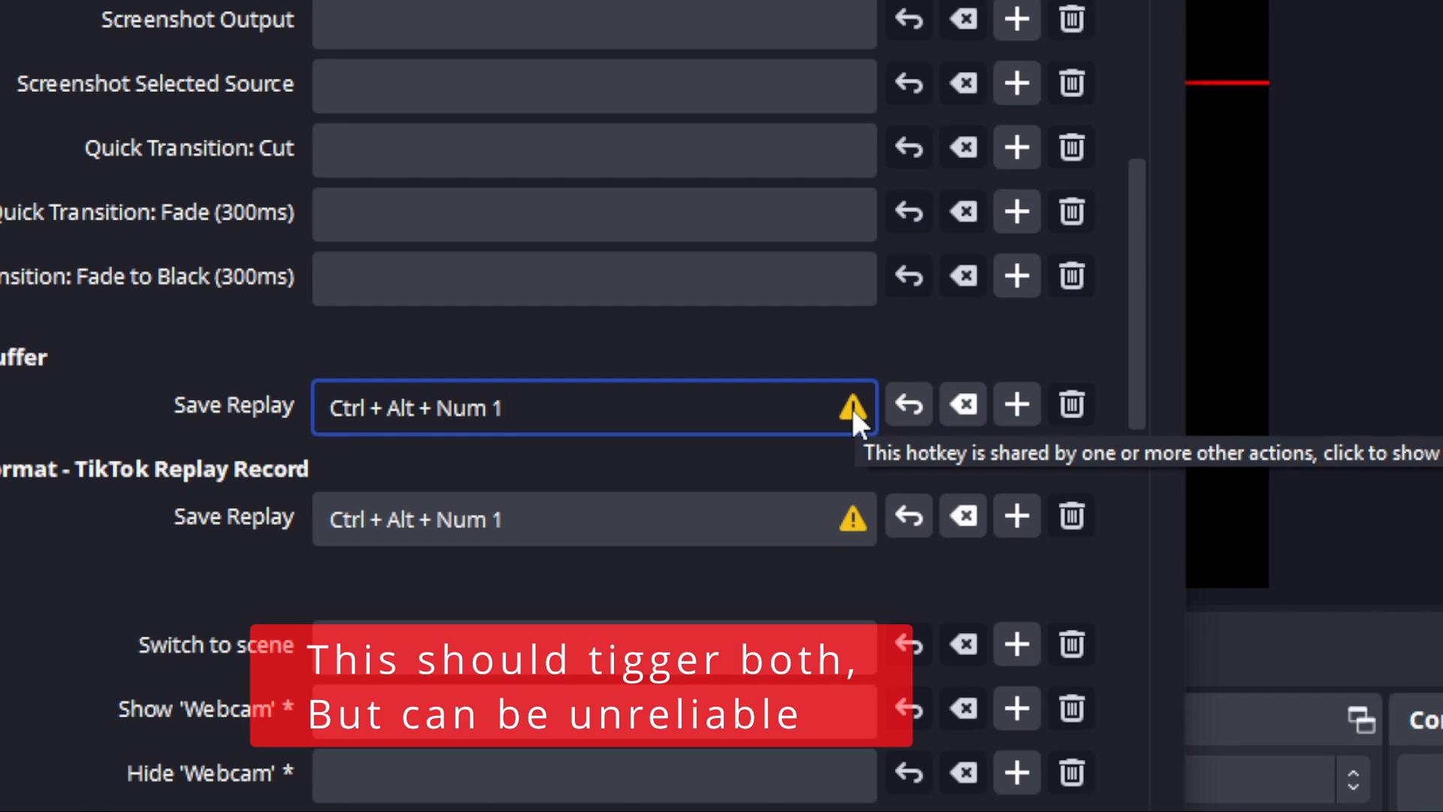